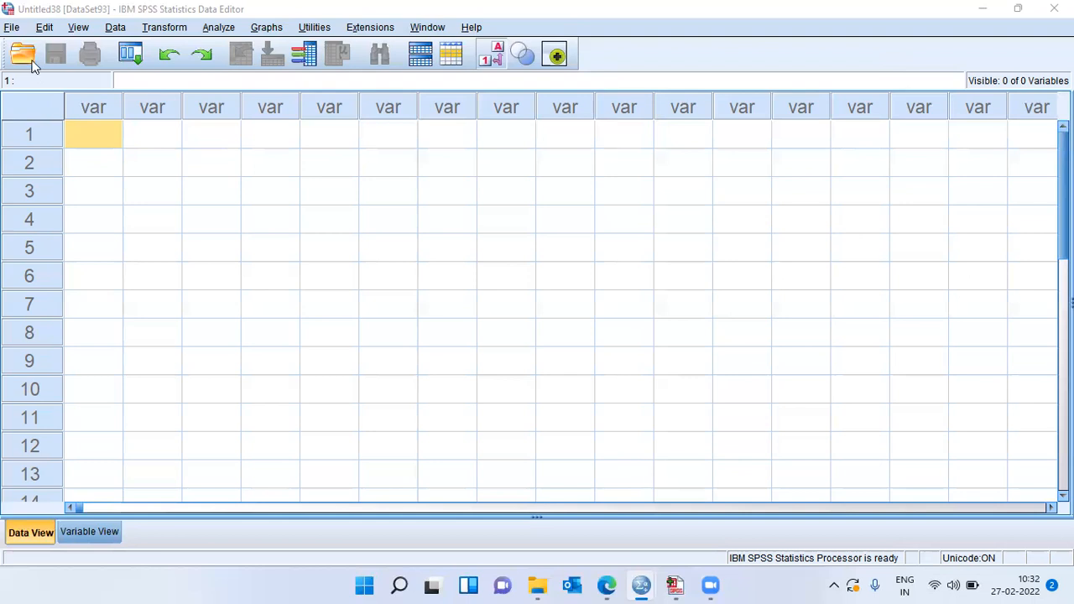
Open the recently used data file Employee data v2.sav from the R sample files folder.
click(13, 30)
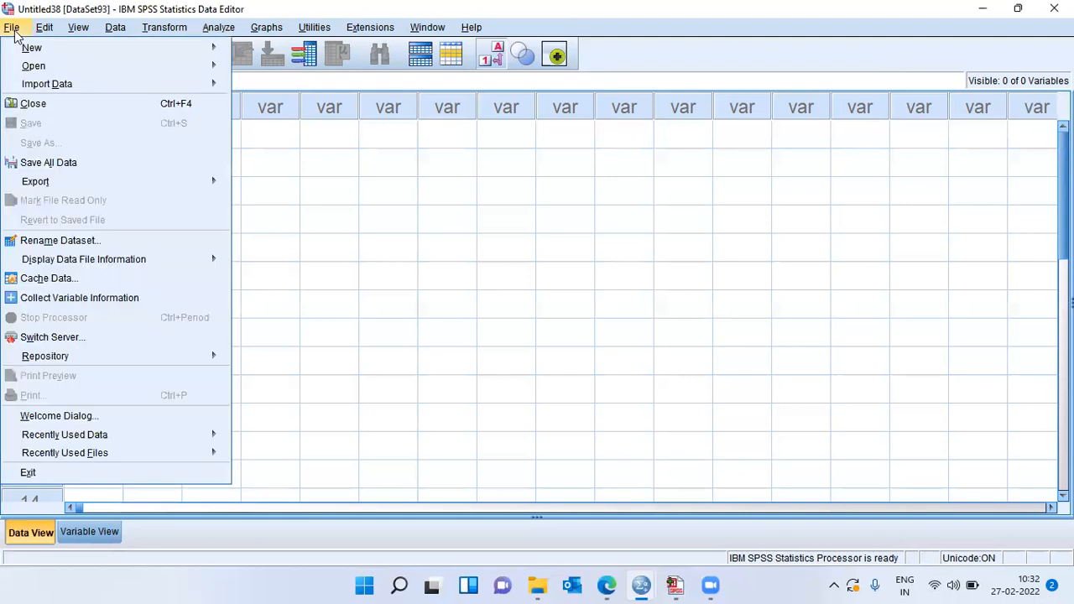
mouse_move(89, 434)
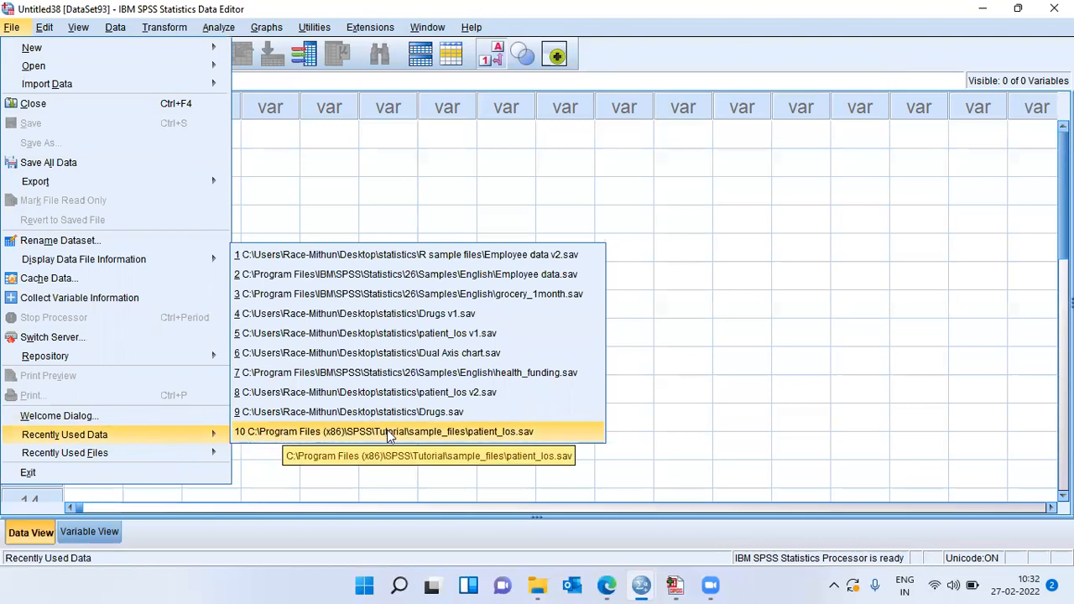
click(354, 255)
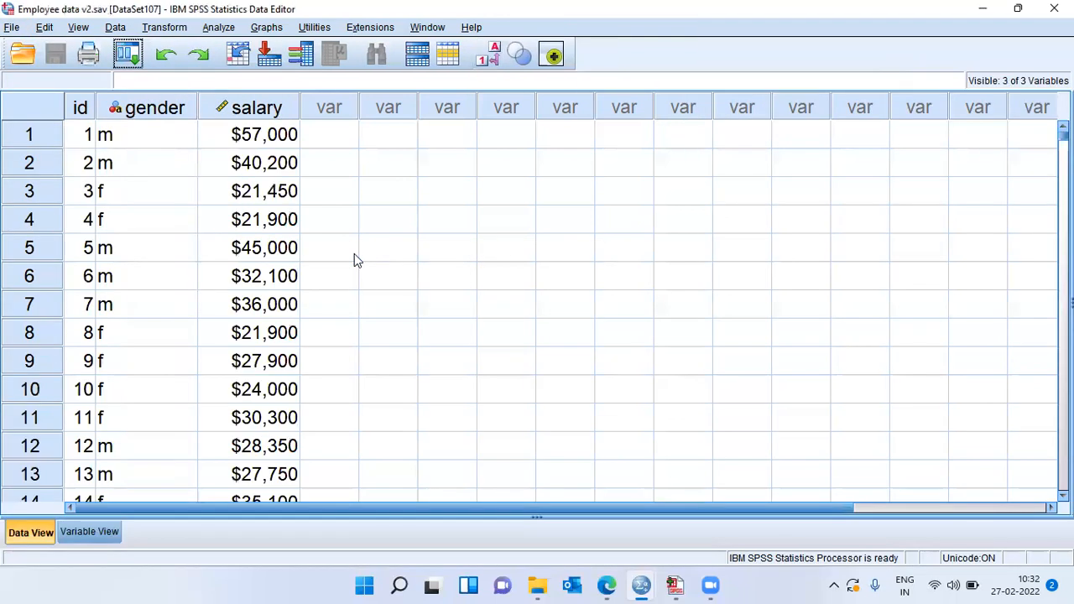
Display value labels instead of codes in the data and widen the id, gender and salary columns.
click(490, 61)
click(491, 60)
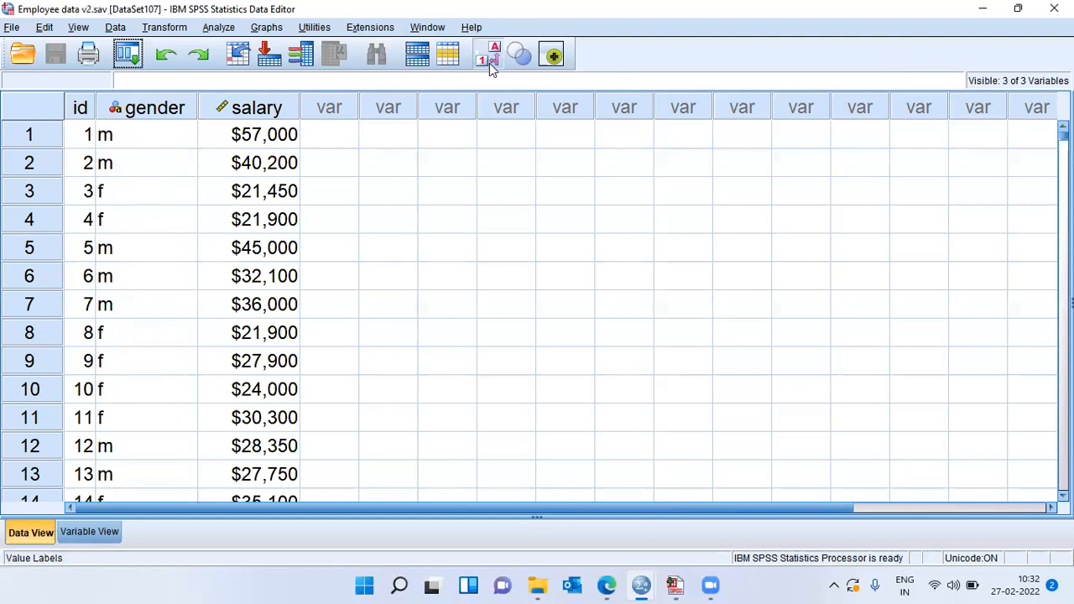
click(490, 60)
drag(96, 107, 131, 110)
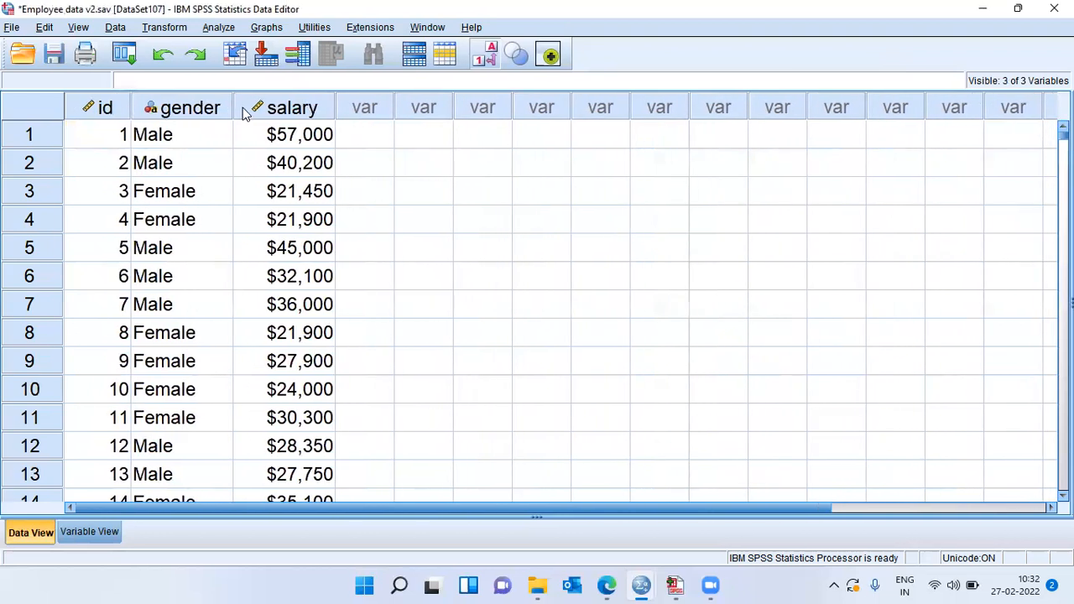
drag(234, 109, 257, 109)
drag(360, 108, 370, 107)
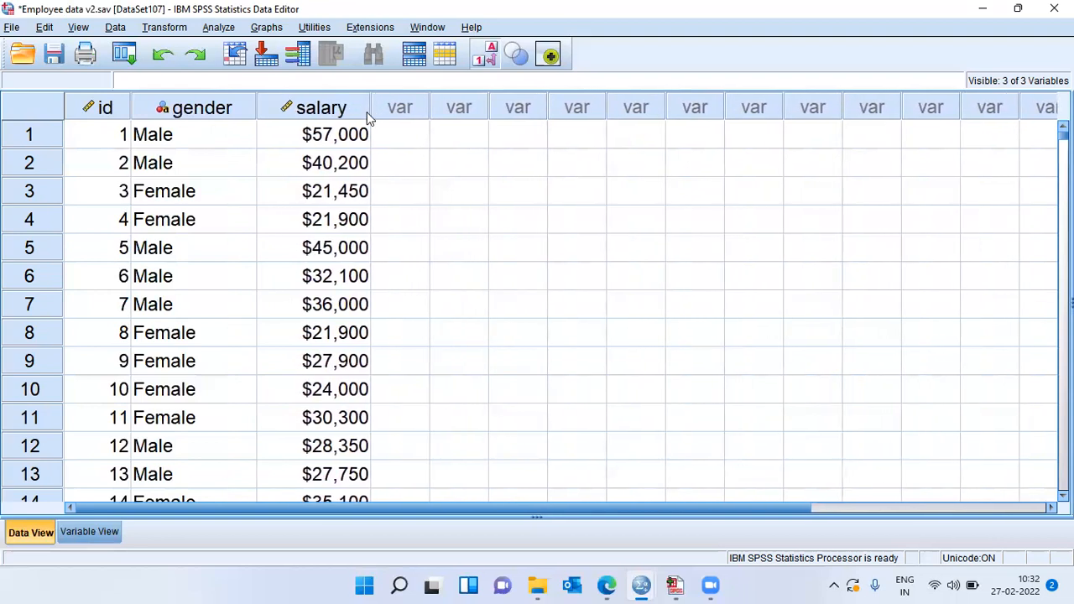
Examine the salary and gender columns, check the last case in the dataset, and return to the first case.
click(325, 113)
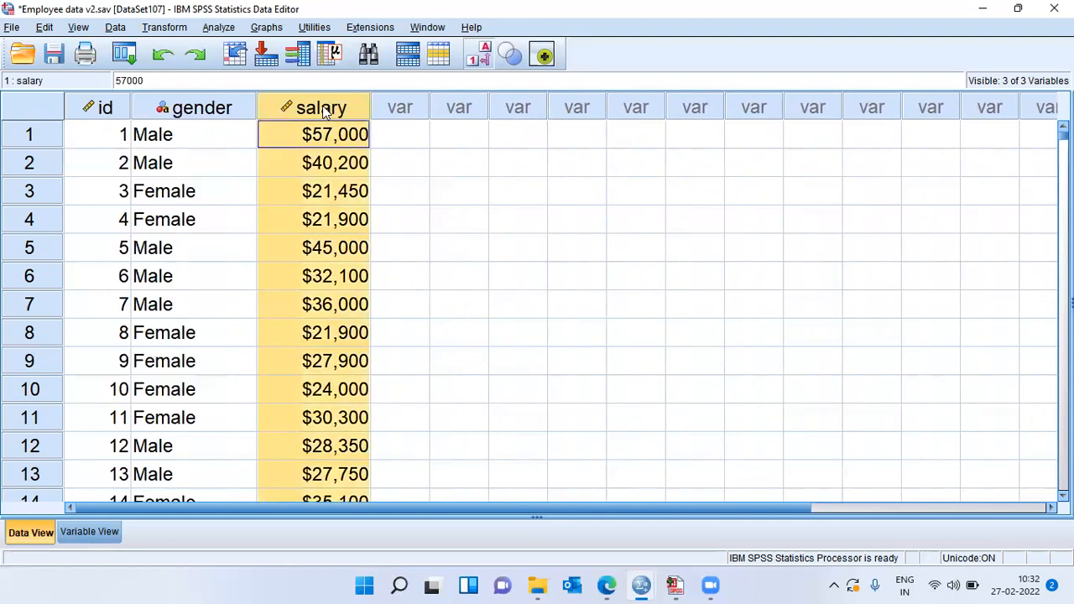
click(201, 114)
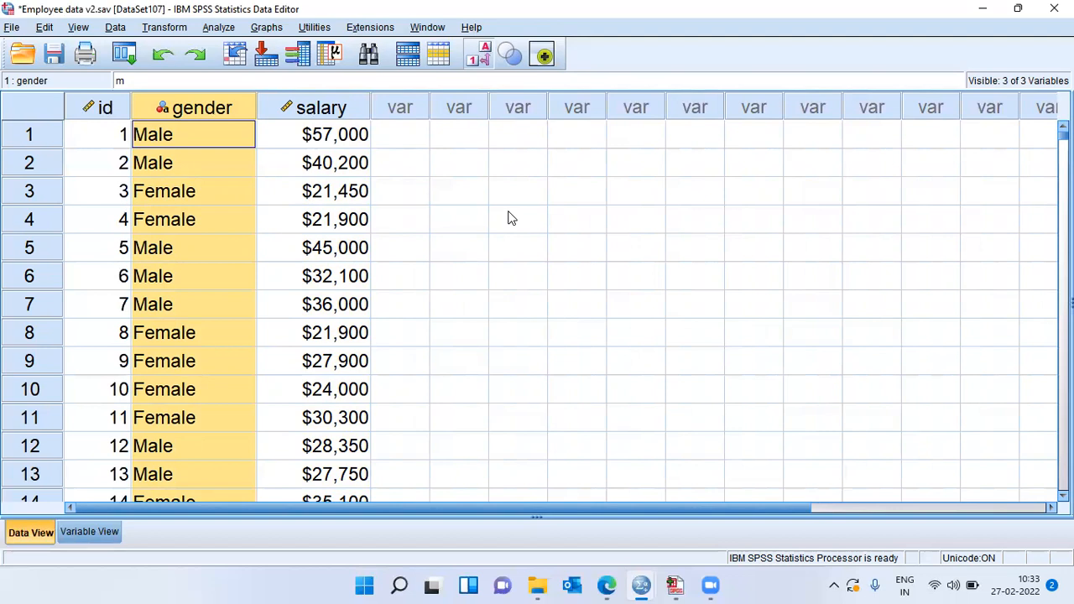
key(ctrl+Down)
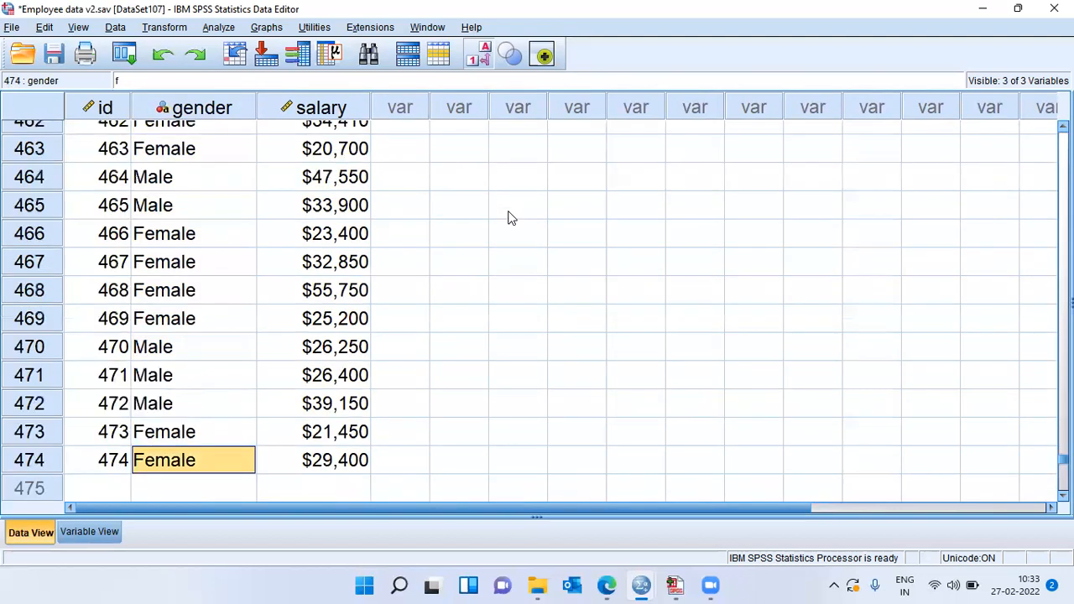
key(Left)
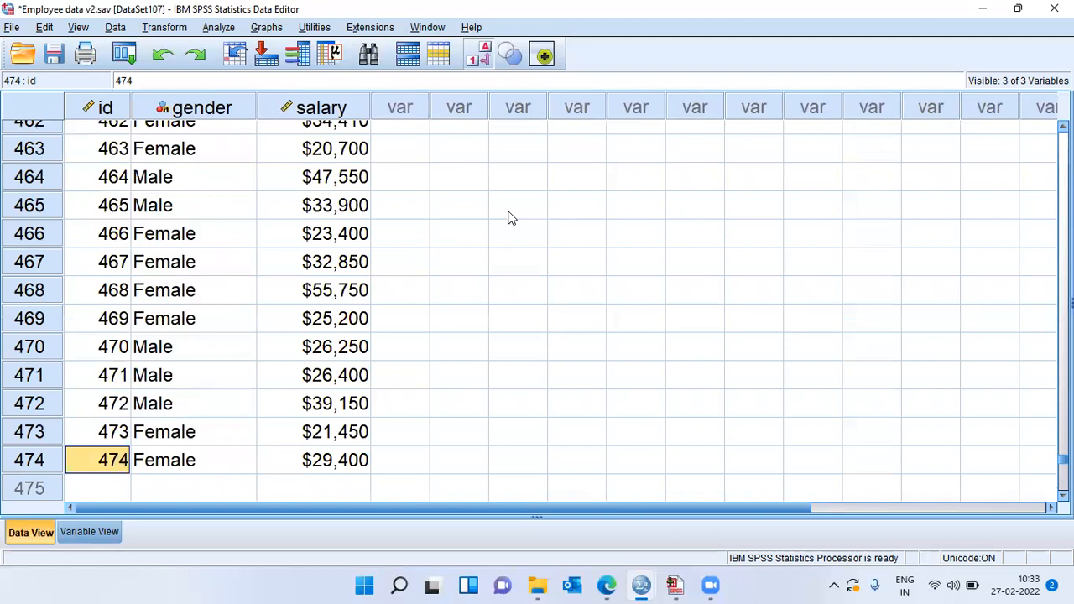
click(36, 468)
click(115, 468)
key(ctrl+Up)
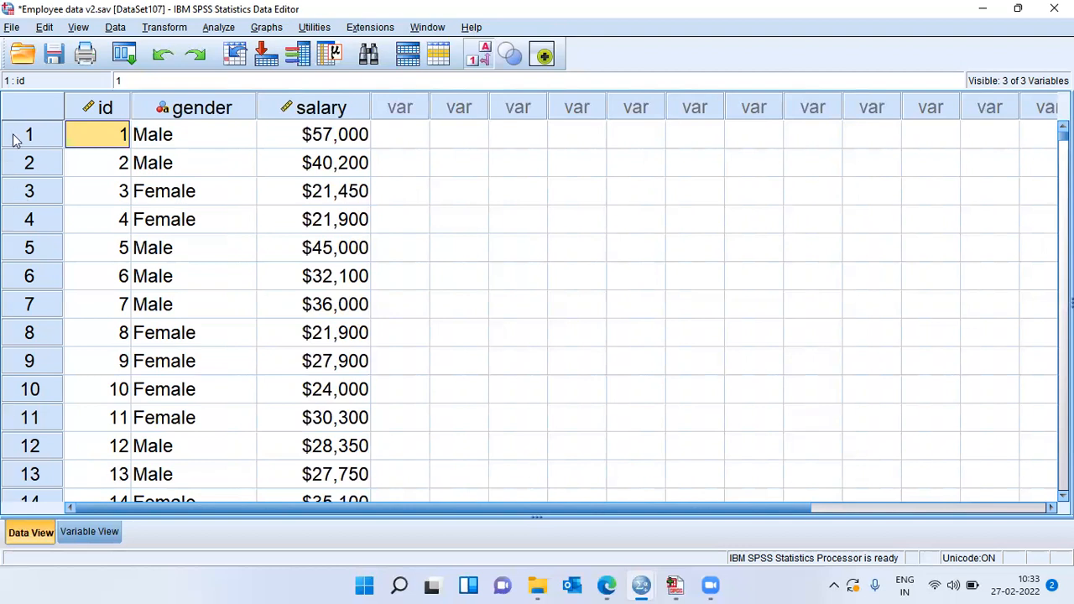
Start a new chart in Chart Builder and place a Simple Boxplot from the gallery on the canvas.
click(267, 28)
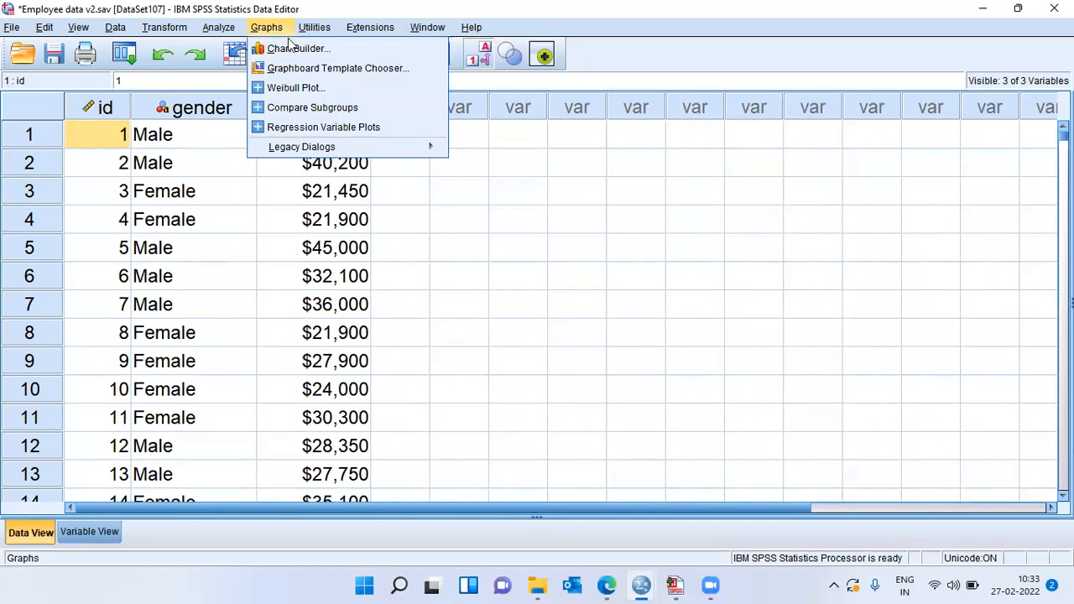
click(362, 47)
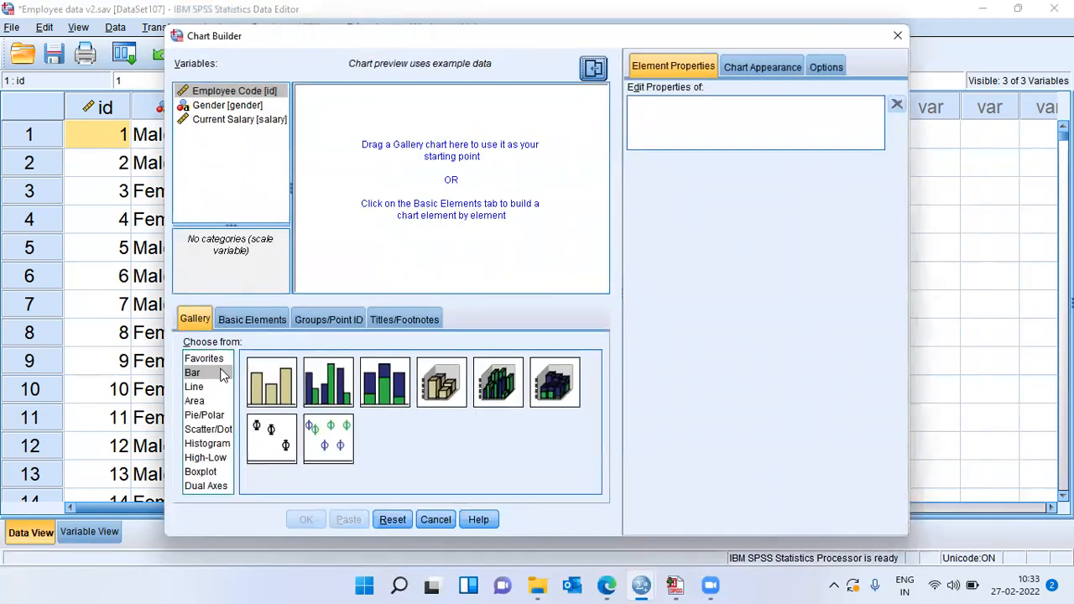
click(200, 387)
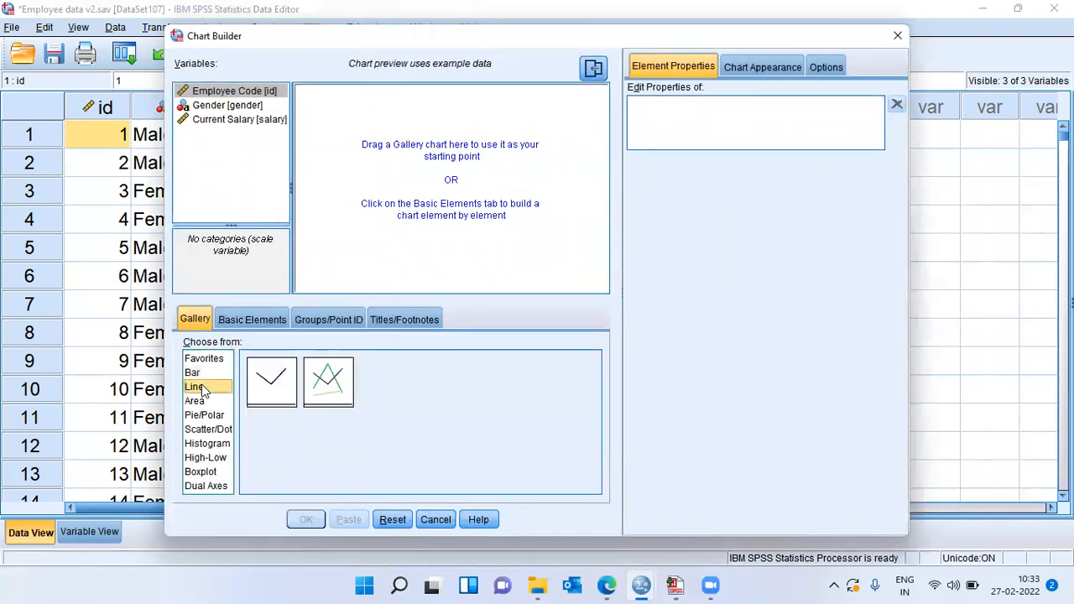
click(199, 401)
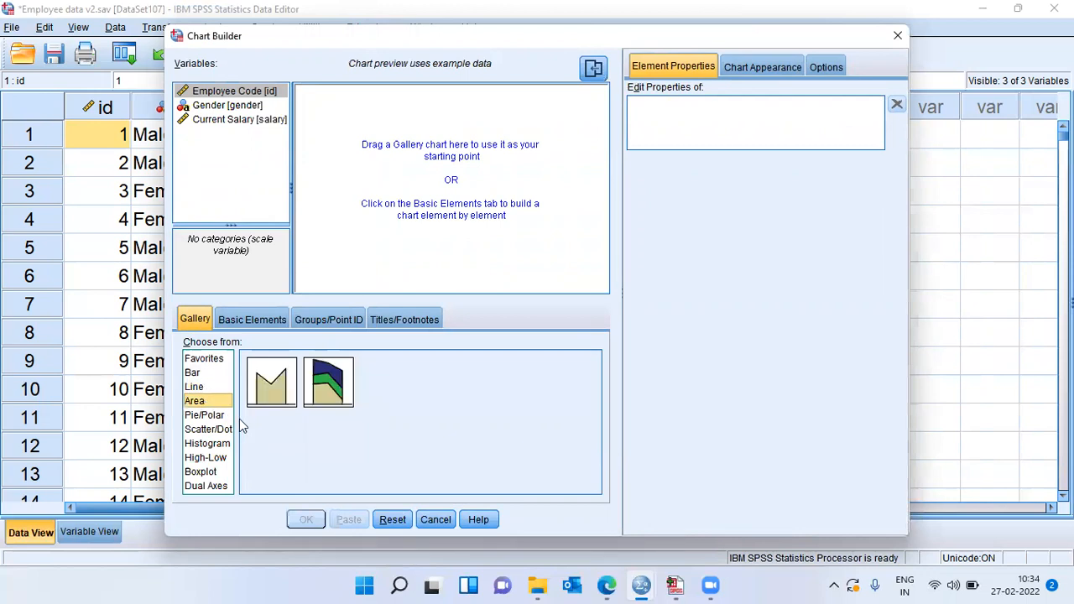
click(208, 476)
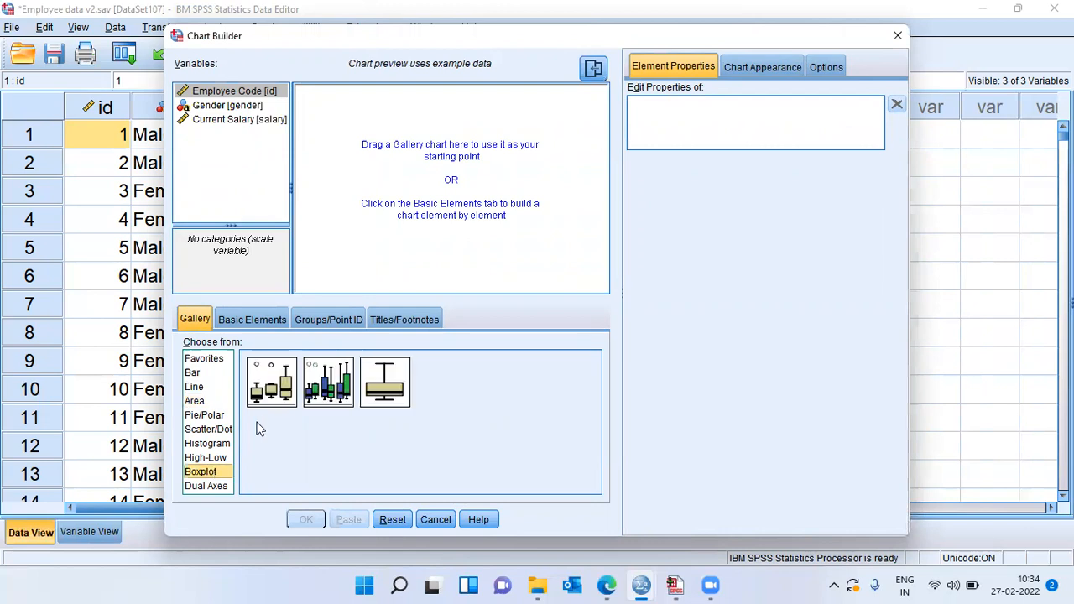
drag(275, 393, 413, 231)
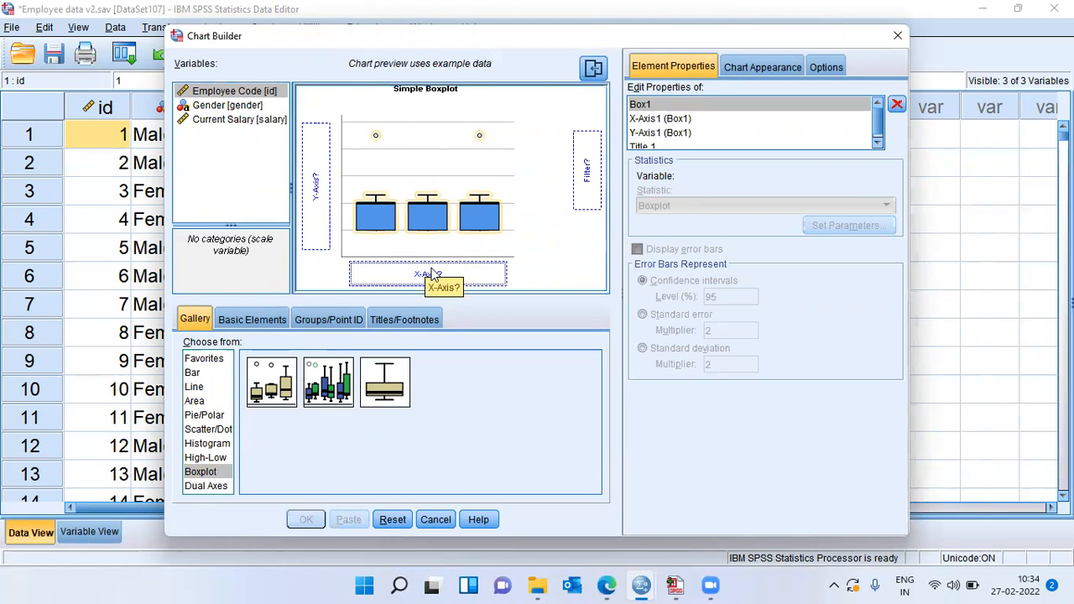
Assign Gender to the X axis and Current Salary to the Y axis, and generate the boxplot.
click(238, 107)
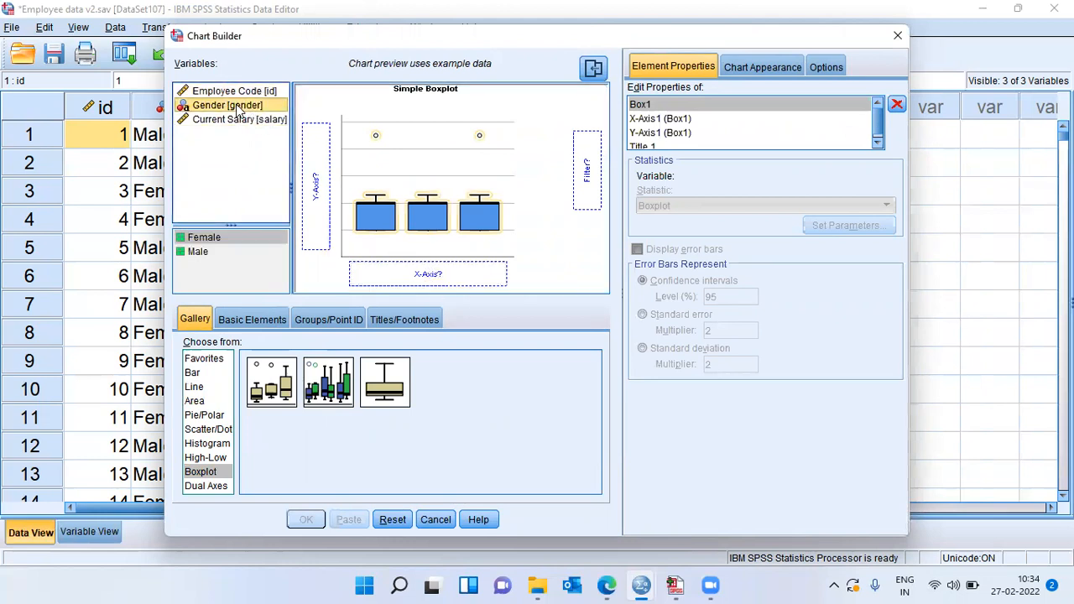
drag(238, 109, 401, 275)
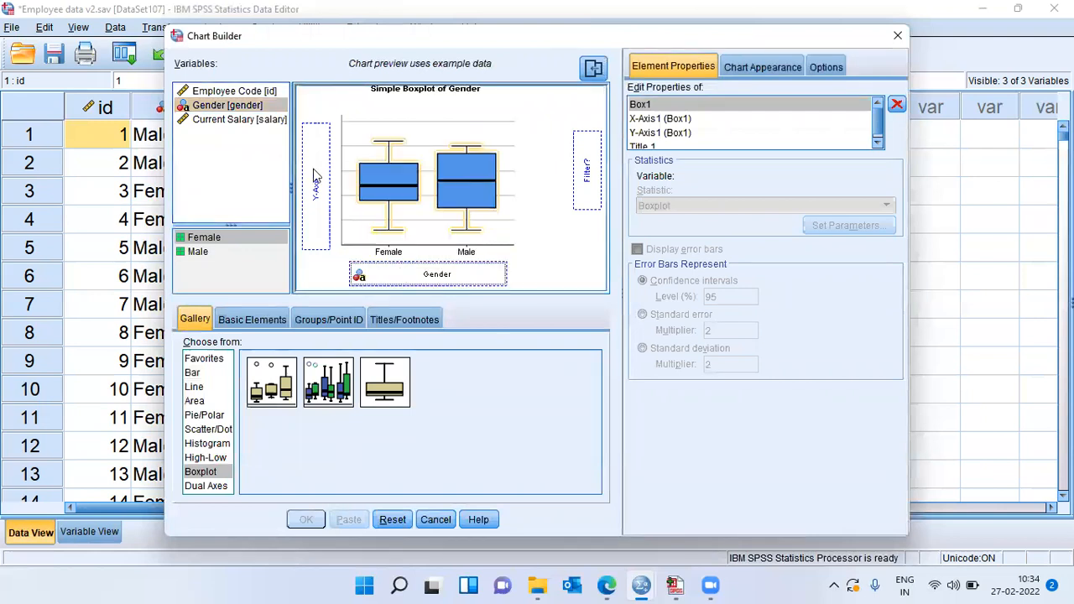
click(246, 122)
drag(246, 122, 315, 172)
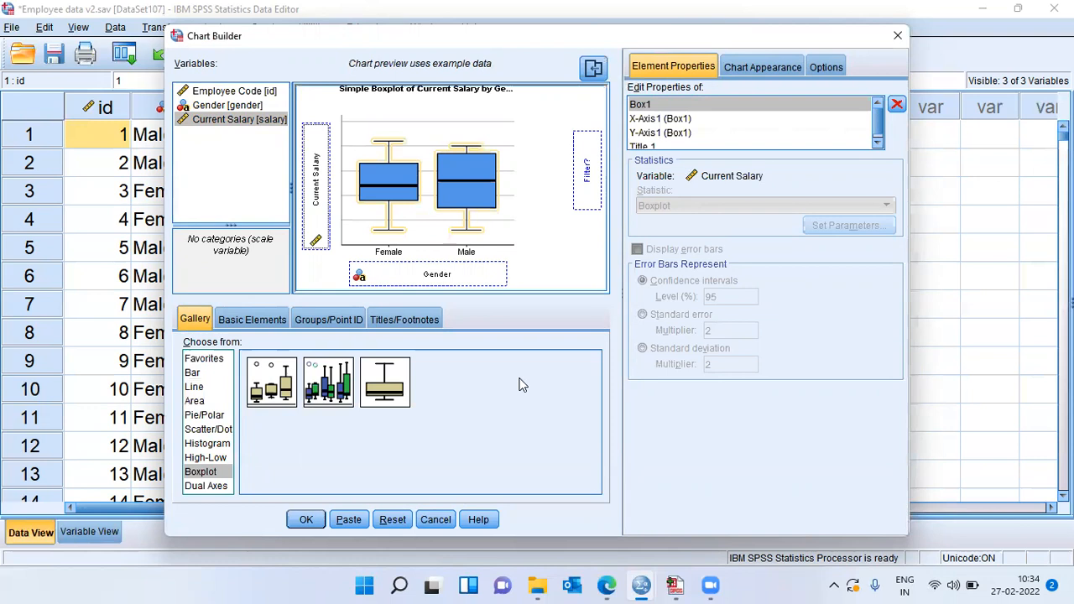
click(306, 520)
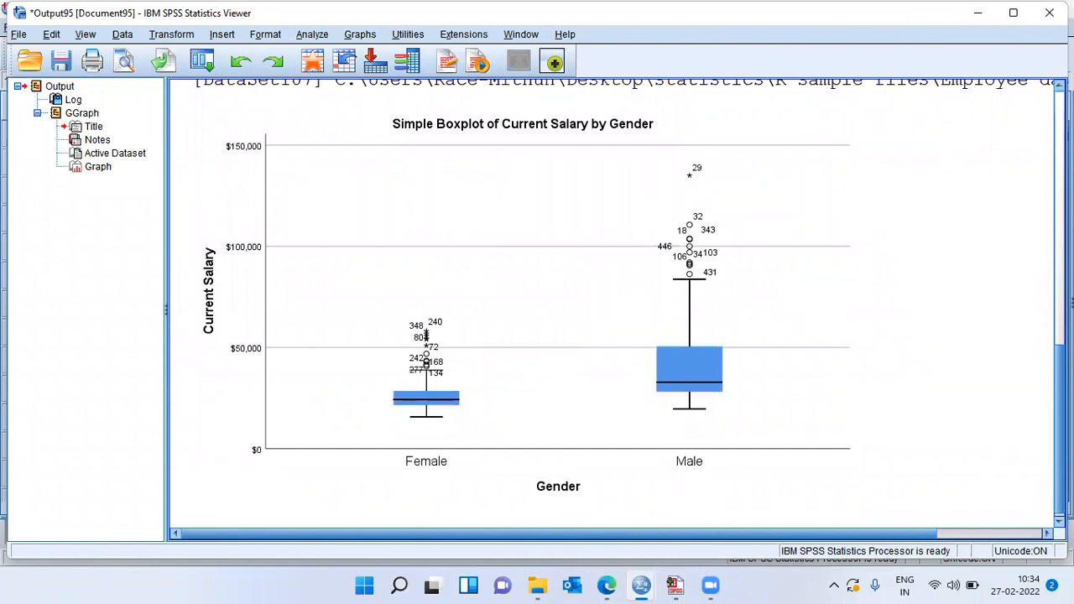
Open the salary-by-gender boxplot from the output in a maximized Chart Editor window.
click(703, 480)
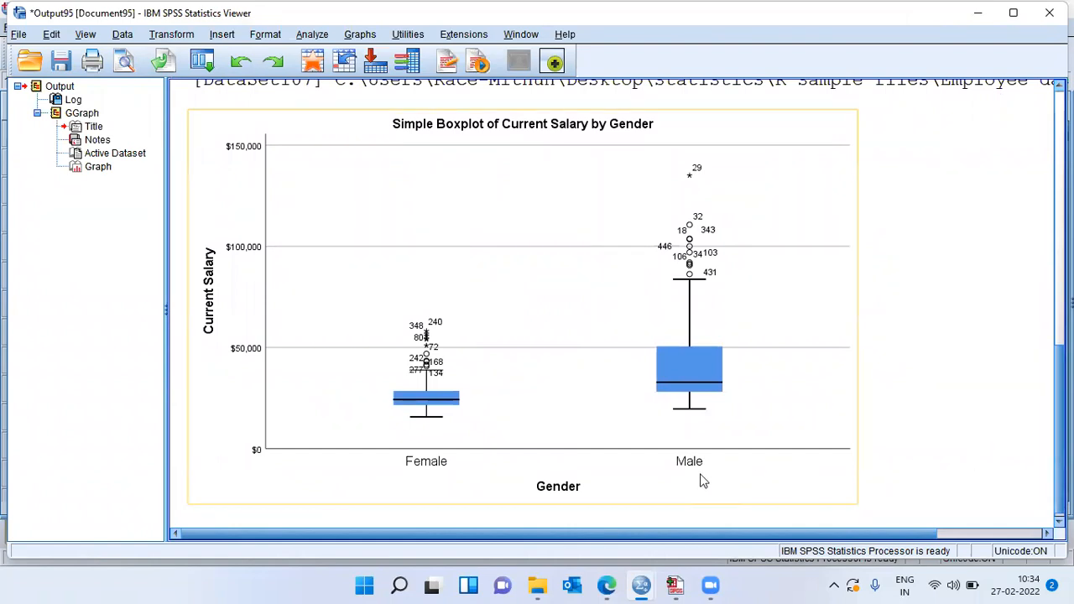
click(873, 417)
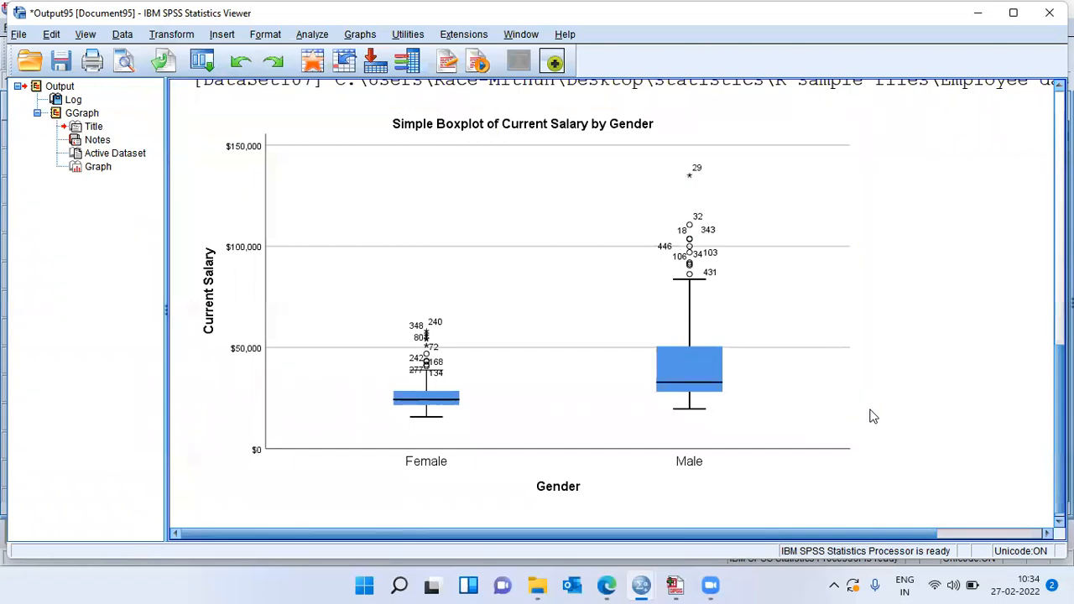
double_click(695, 374)
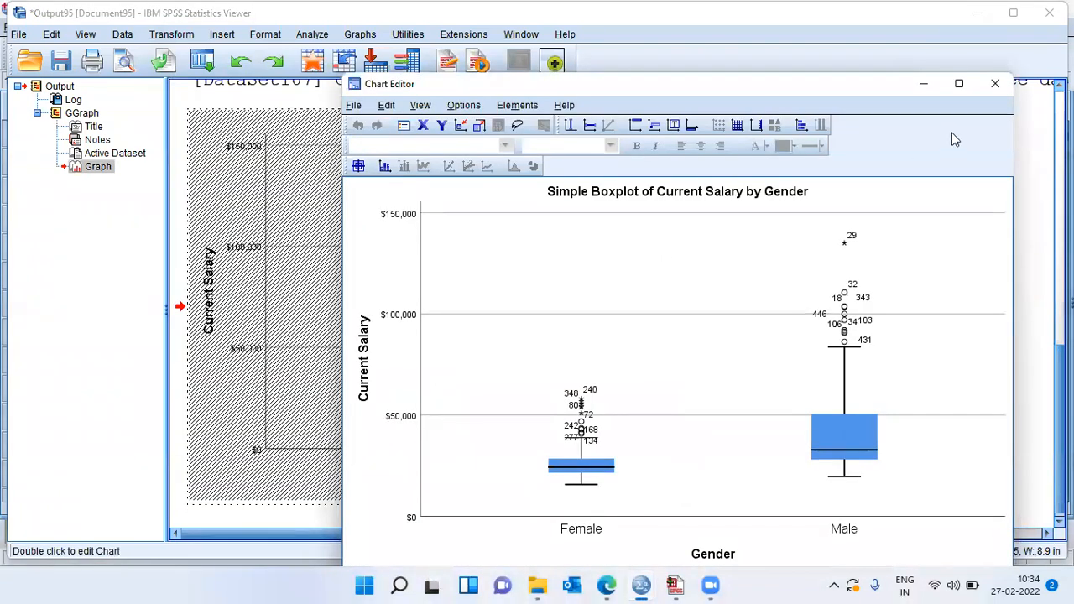
click(959, 85)
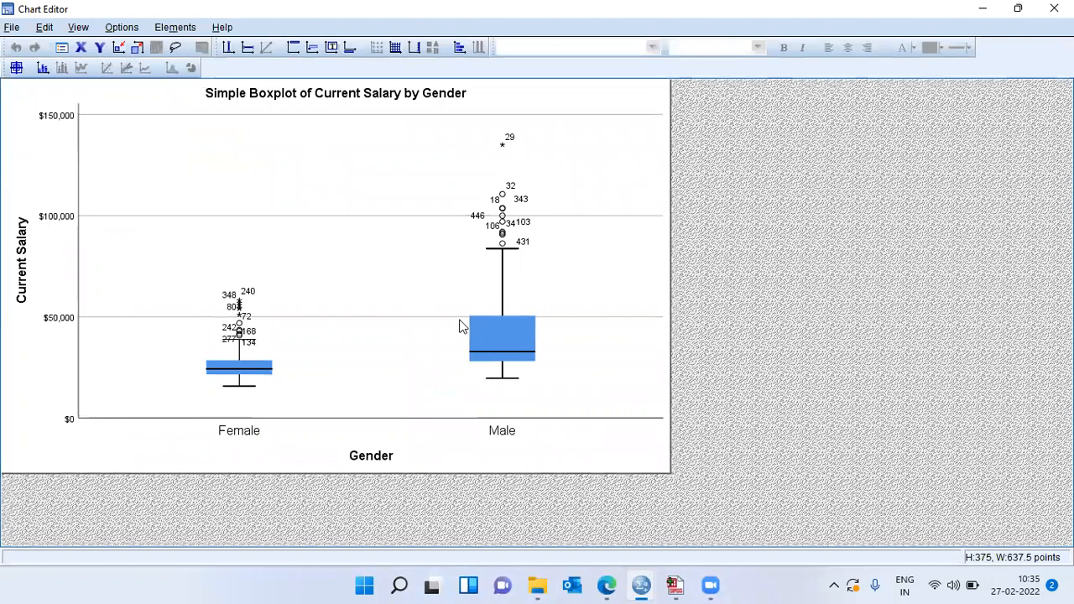
Change the fill colour of both boxes in the boxplot to red (215, 0, 51).
click(513, 340)
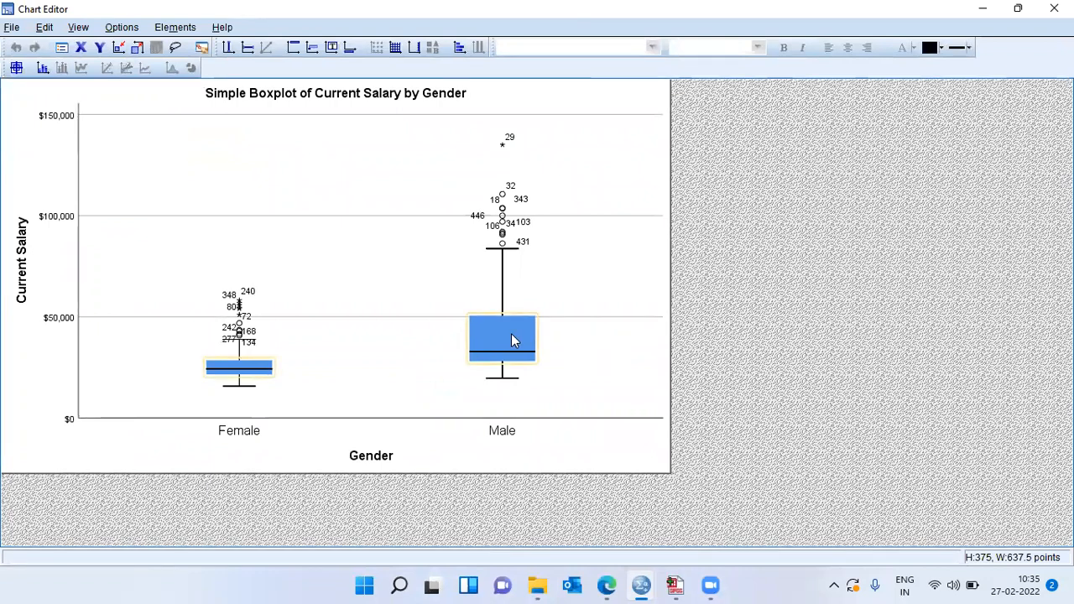
right_click(514, 340)
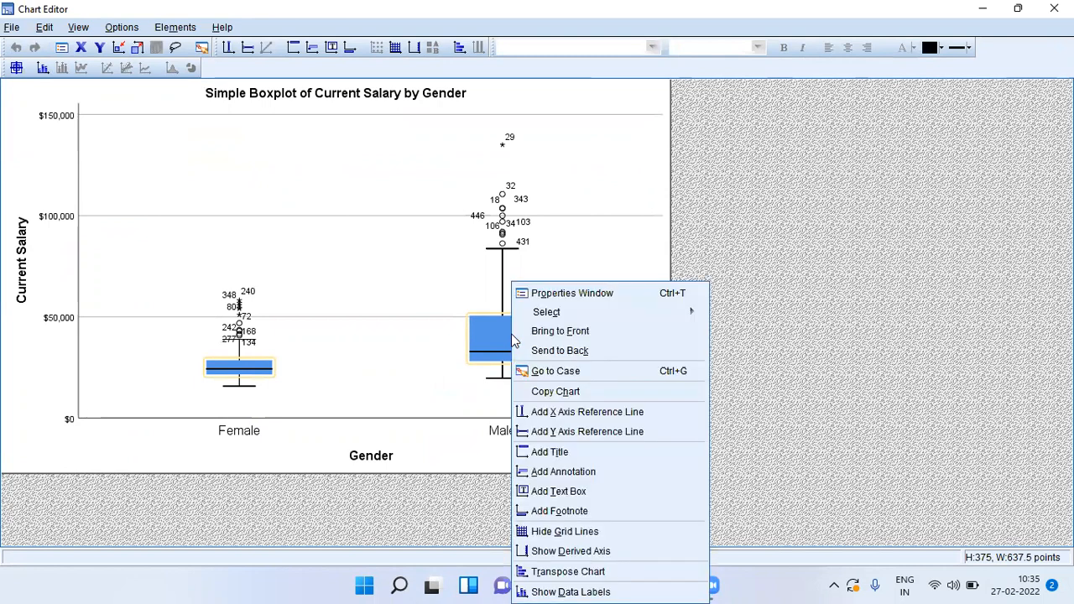
click(600, 300)
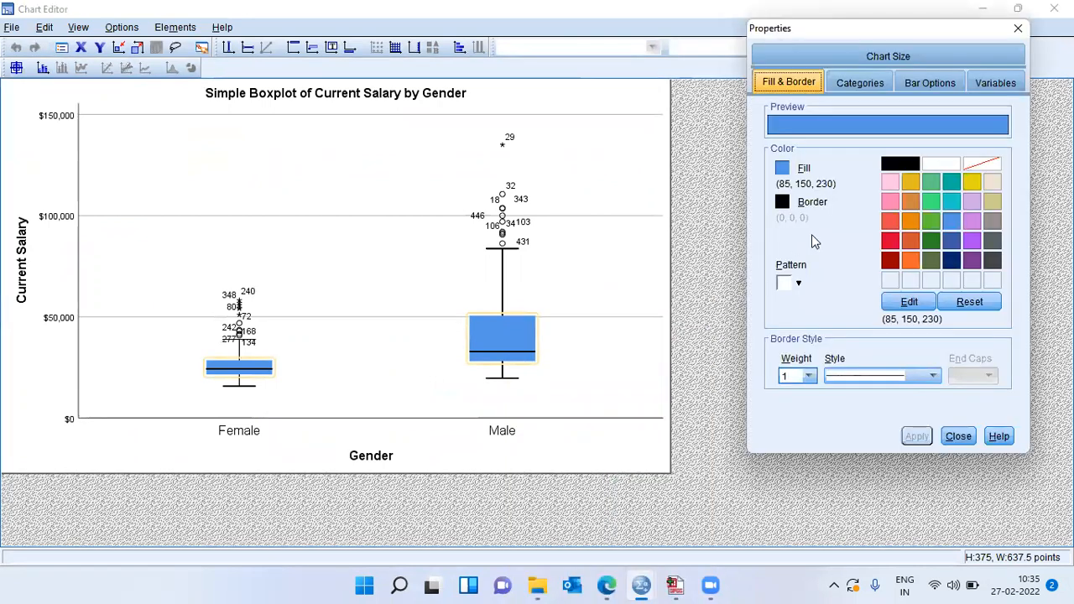
click(895, 241)
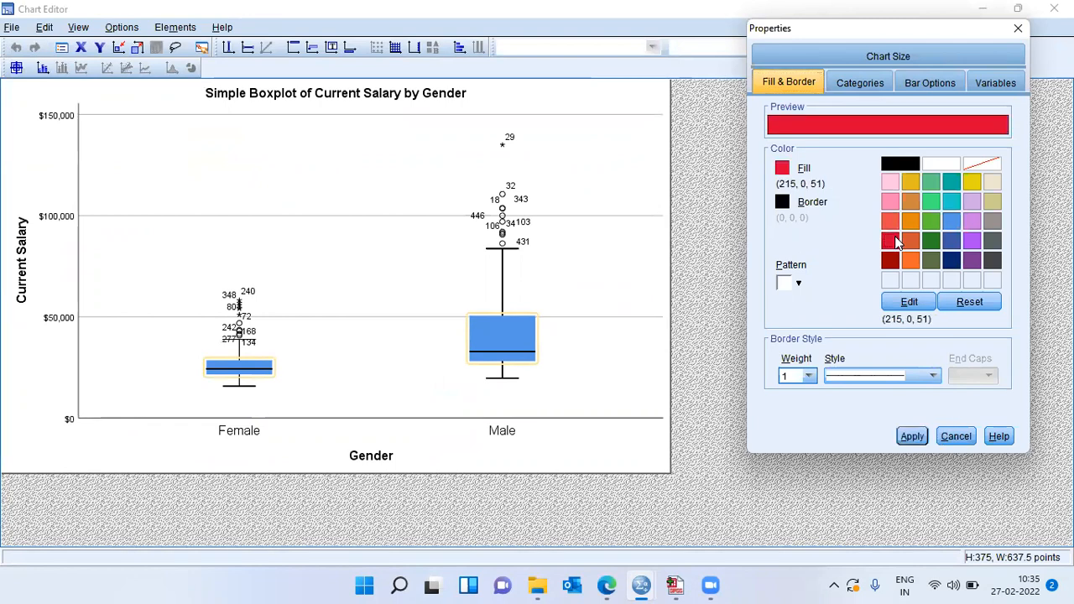
click(913, 437)
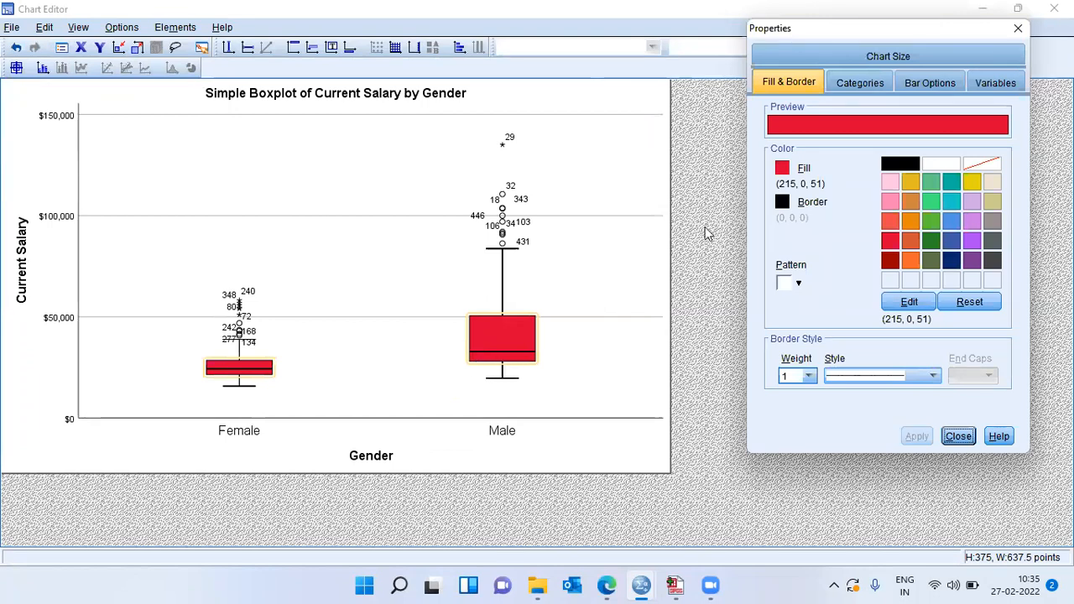
Set the width of the boxes to 72% and close the Chart Editor to view the updated boxplot in the output.
click(921, 85)
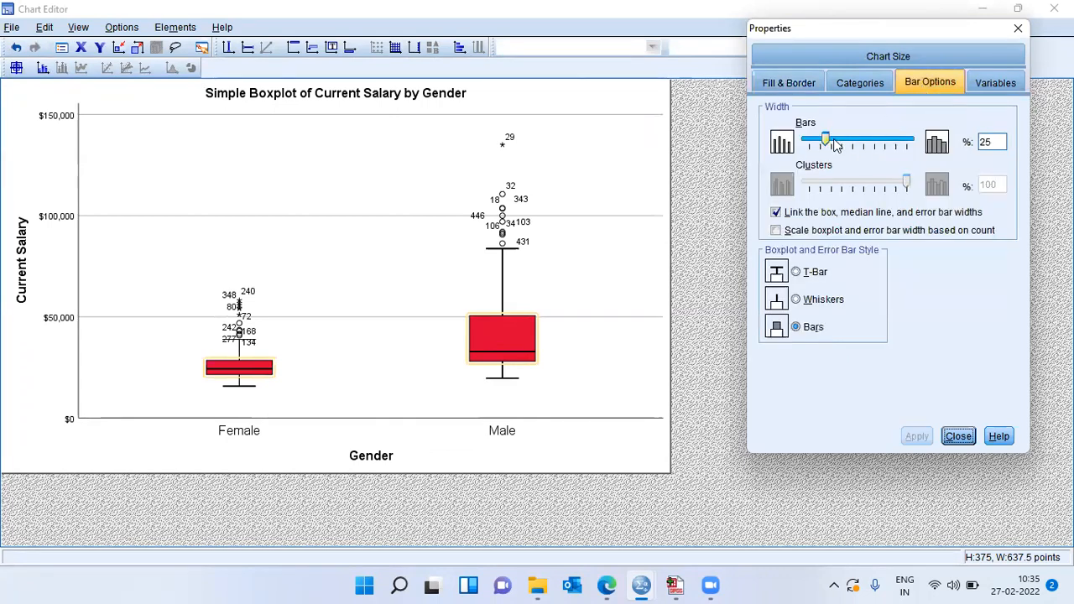
drag(828, 138, 879, 146)
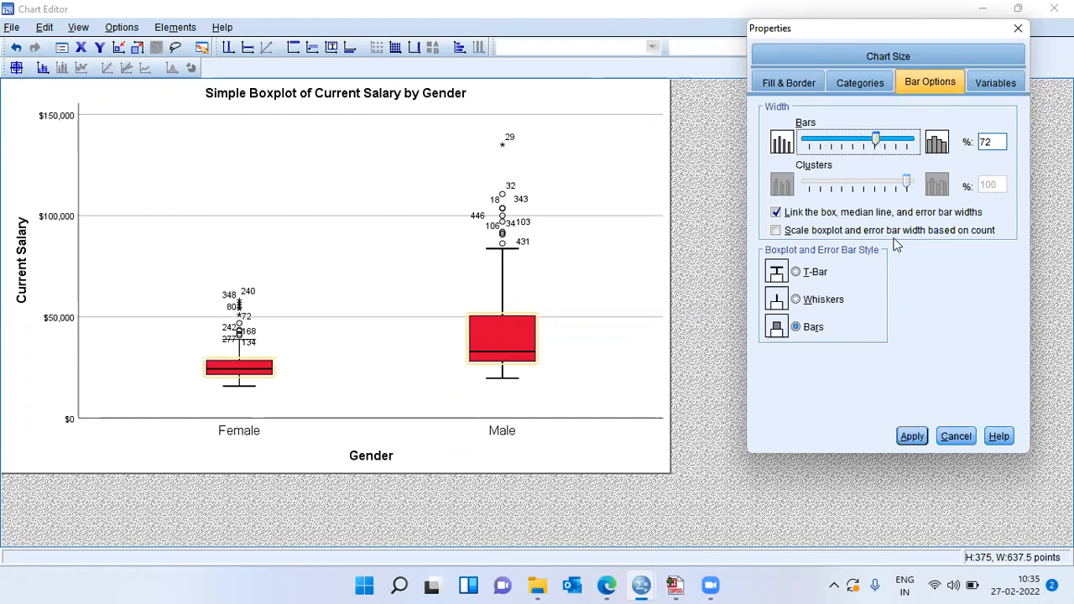
click(914, 437)
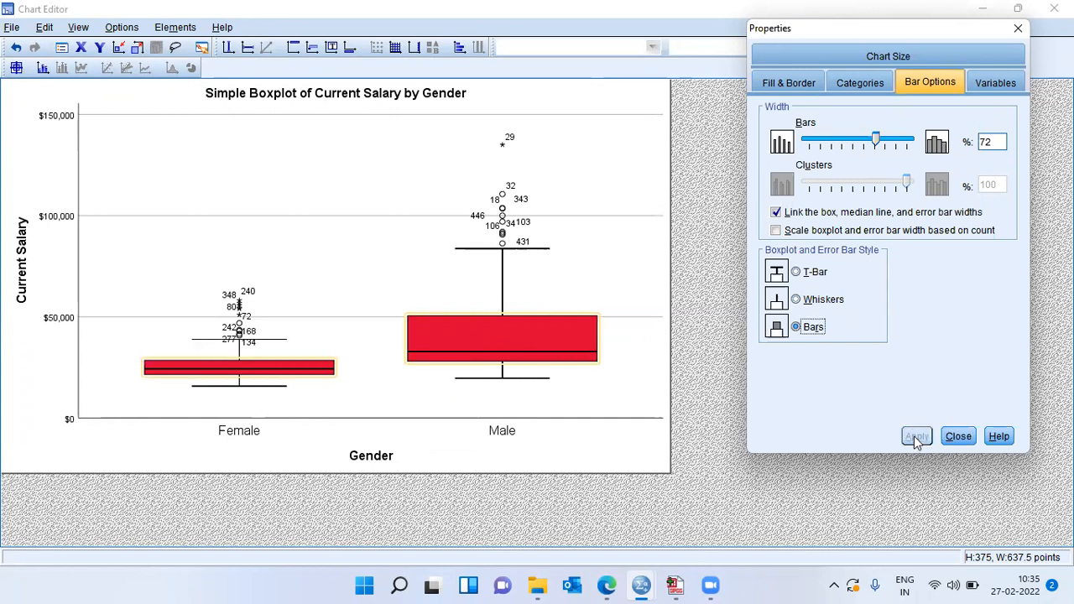
click(1018, 30)
click(1054, 9)
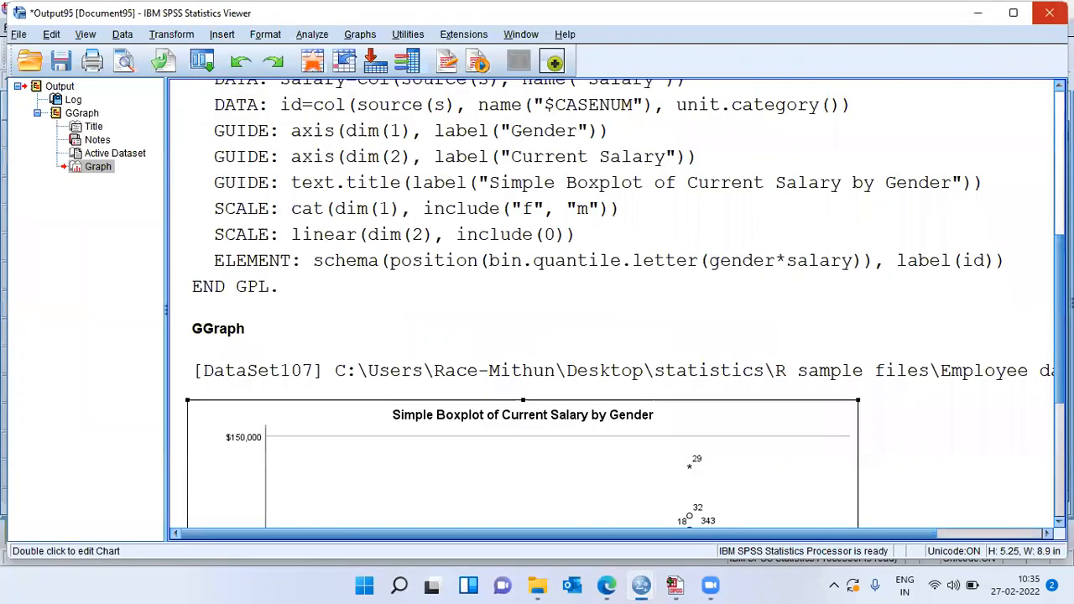
drag(1059, 319, 1059, 416)
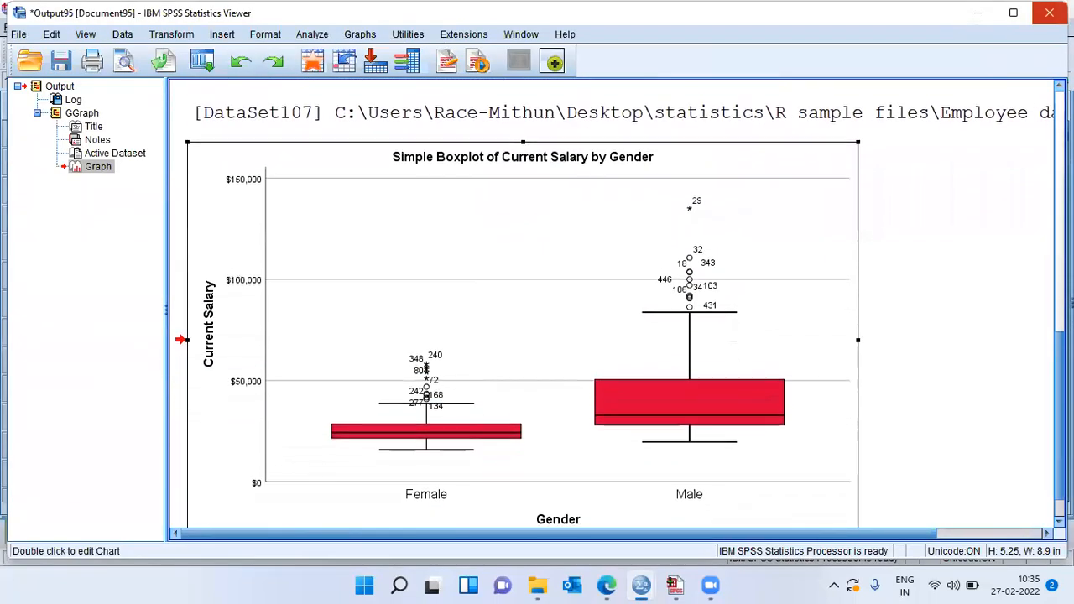
Examine the boxplot of current salary by gender, comparing the medians, boxes, whiskers and outliers of females and males.
scroll(617, 306, down, 2)
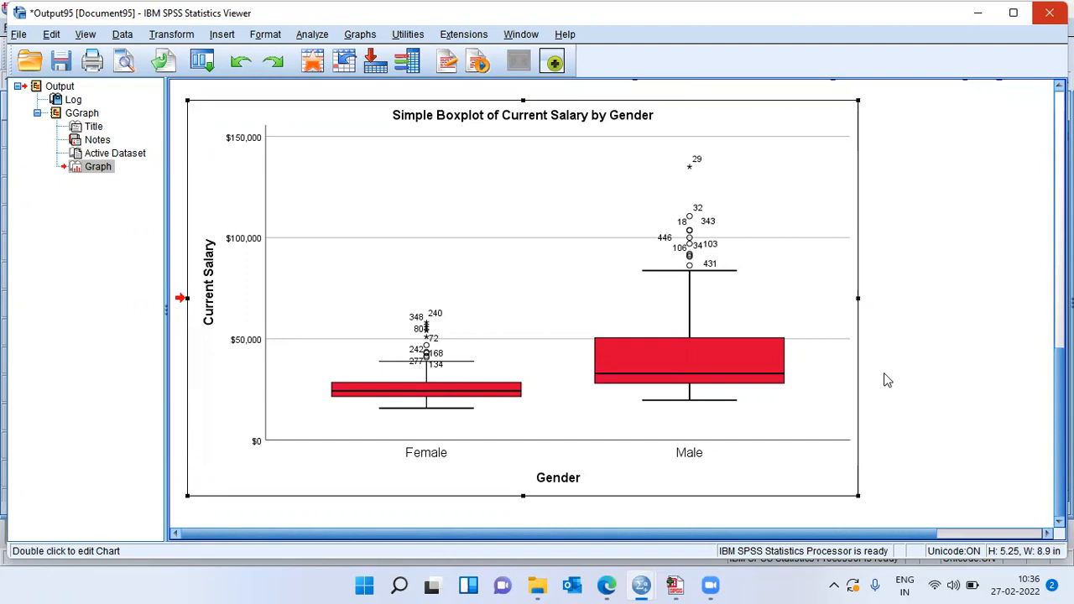
click(430, 387)
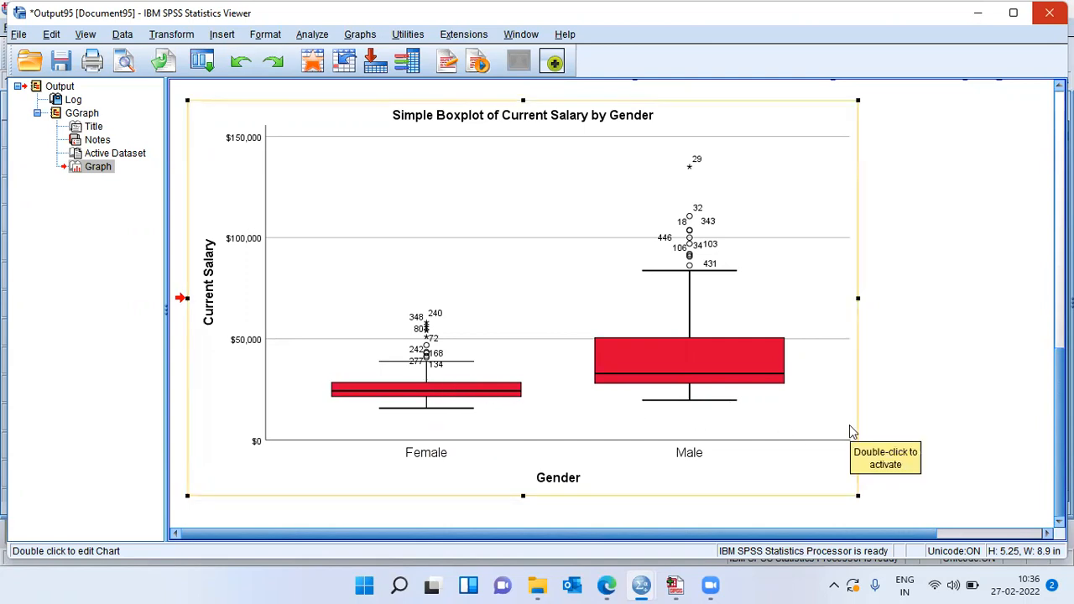
click(912, 426)
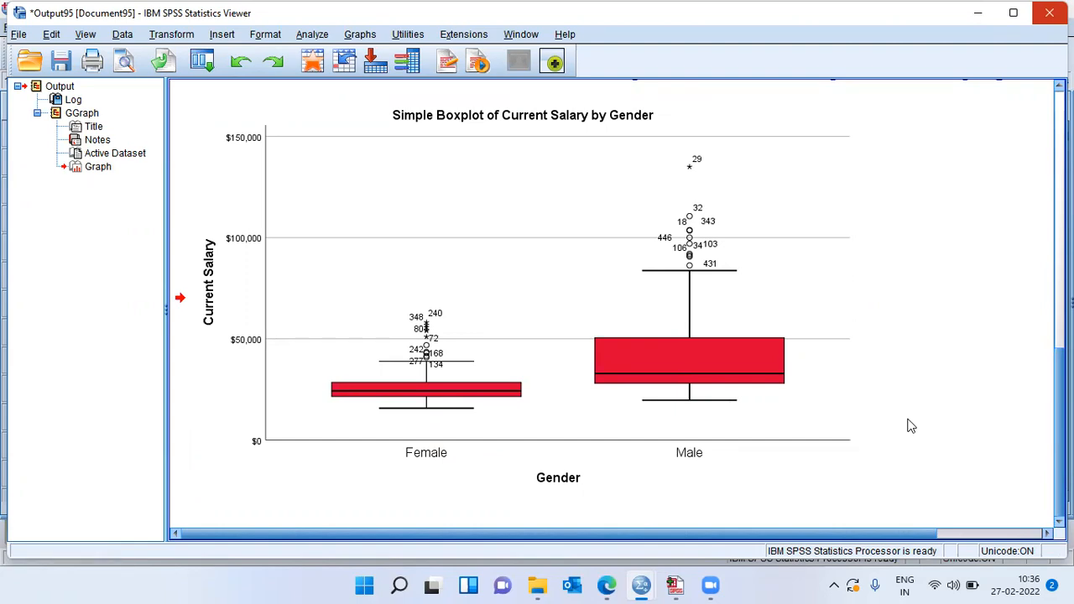
click(635, 415)
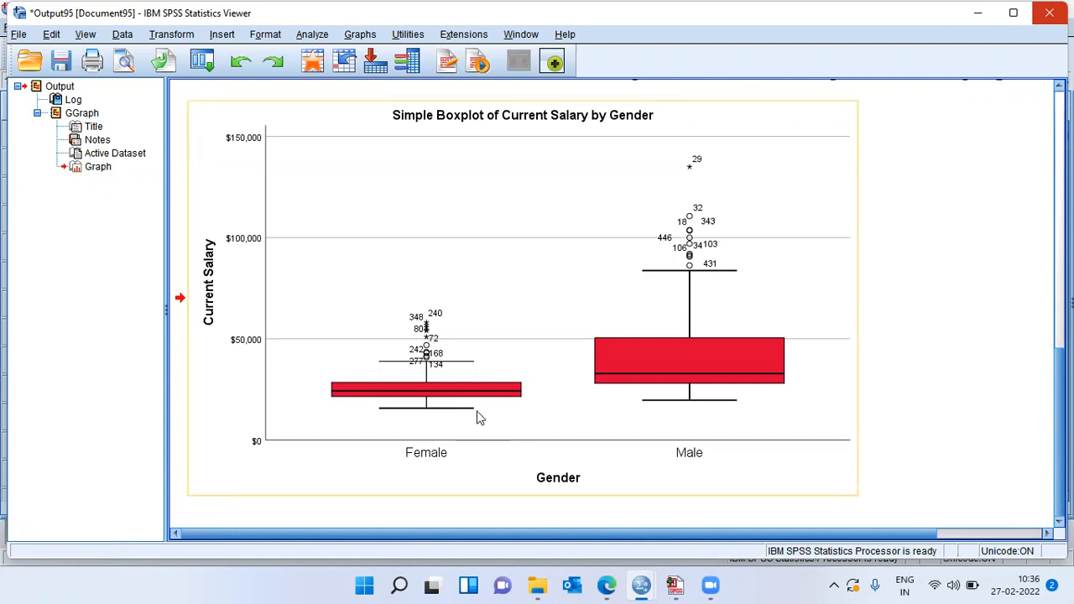
click(711, 267)
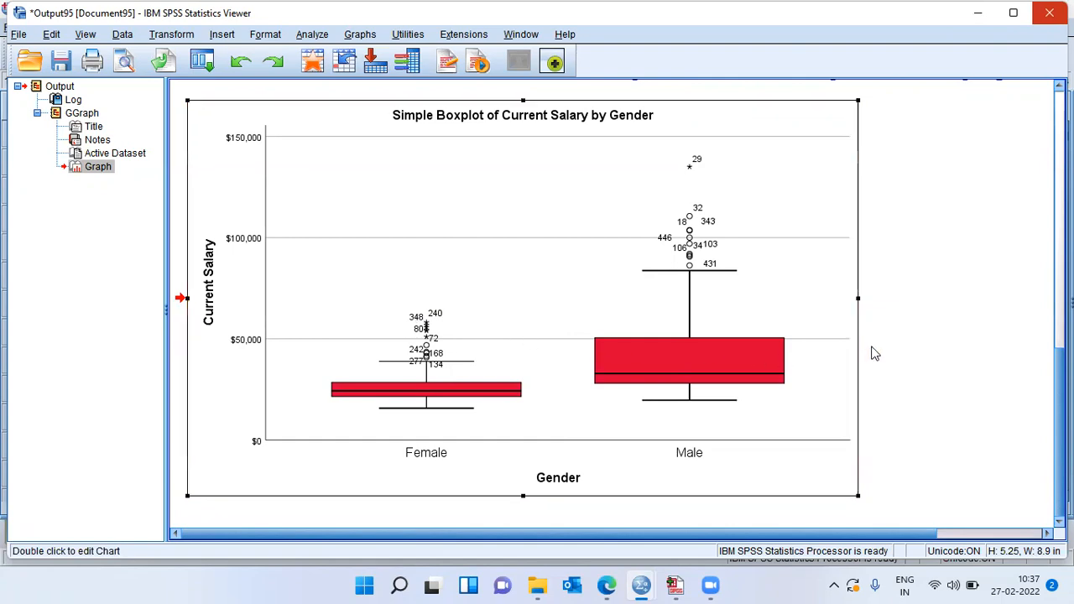
click(944, 355)
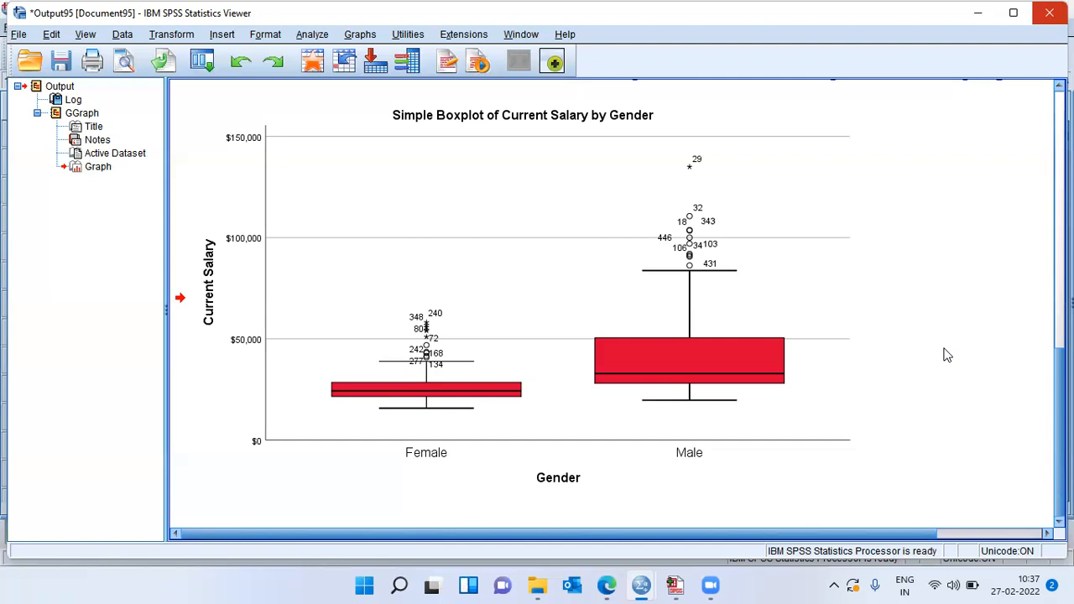
click(736, 436)
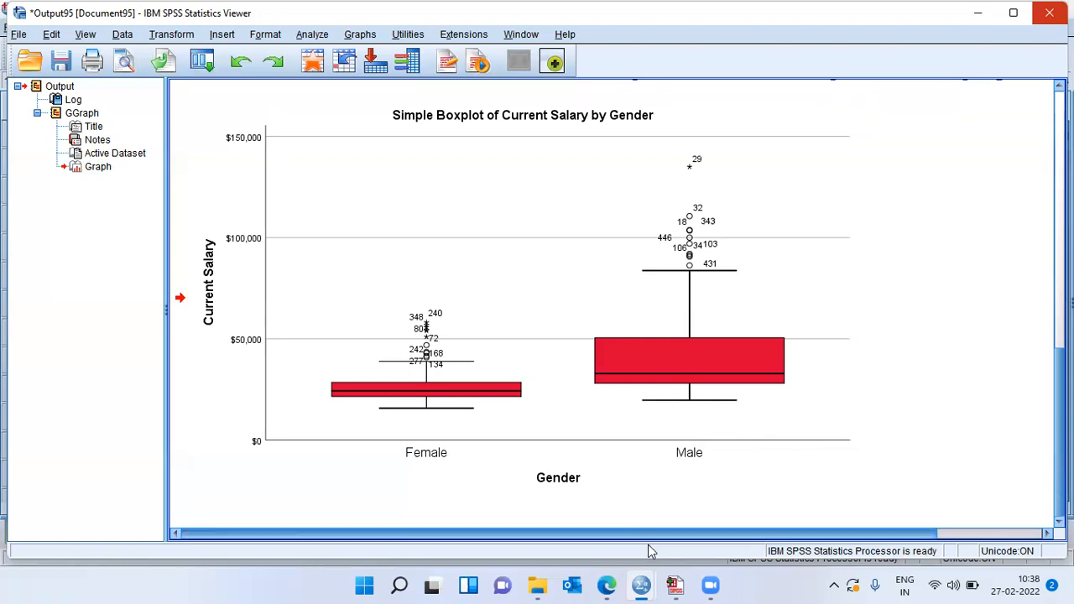
Switch to the Employee data v2.sav dataset and start an Independent-Samples T Test.
mouse_move(641, 587)
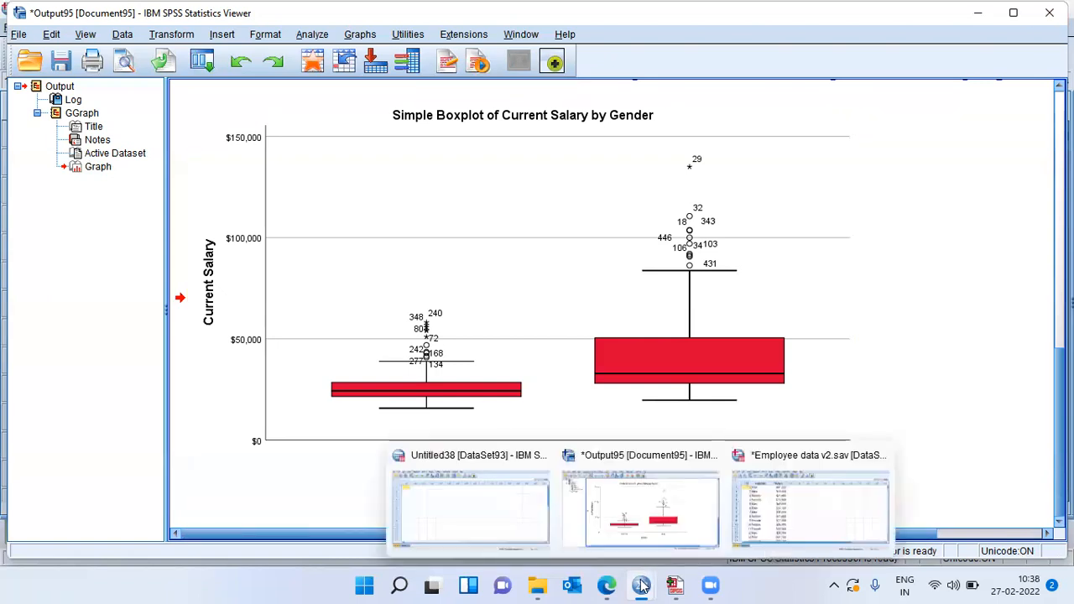
click(803, 514)
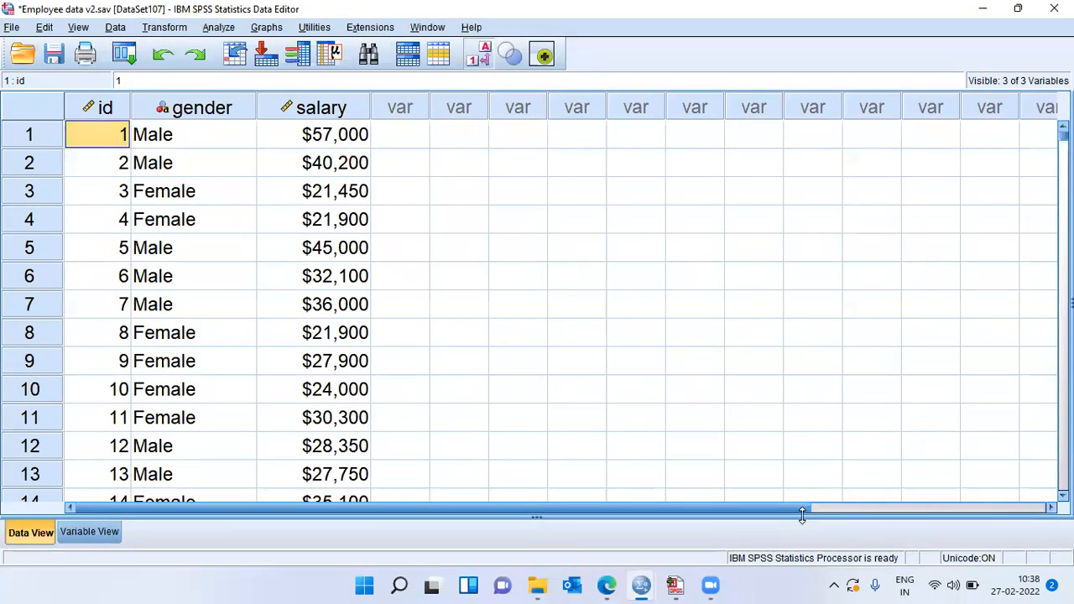
click(220, 30)
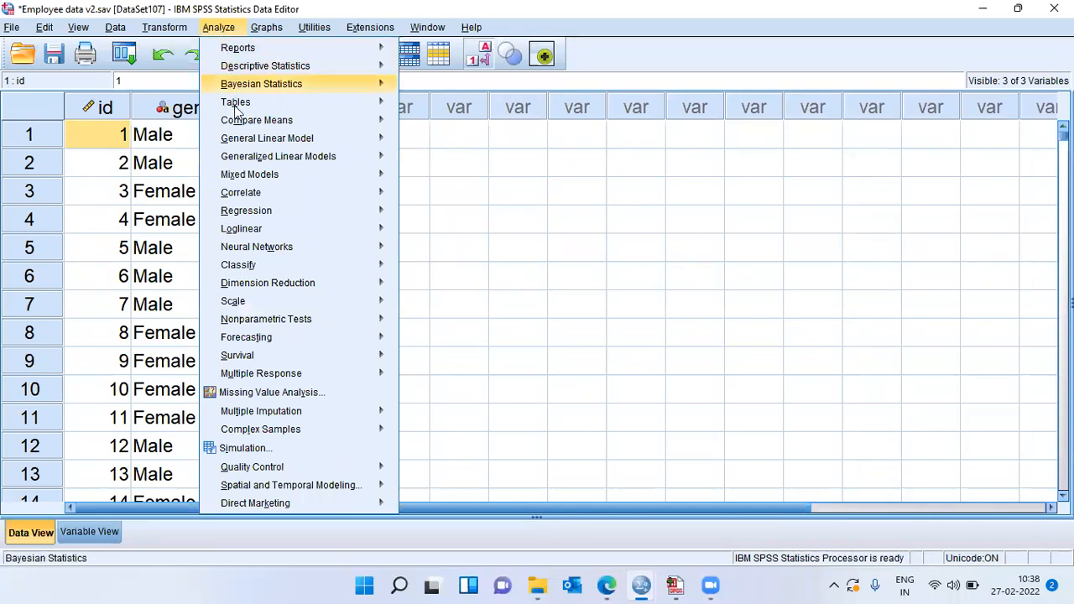
mouse_move(242, 124)
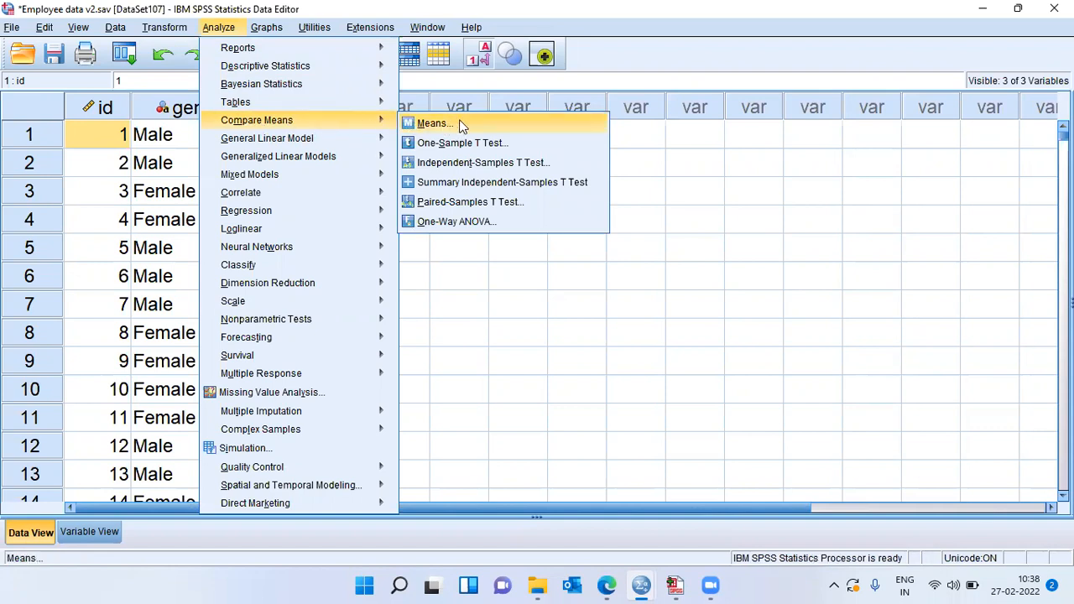
click(565, 163)
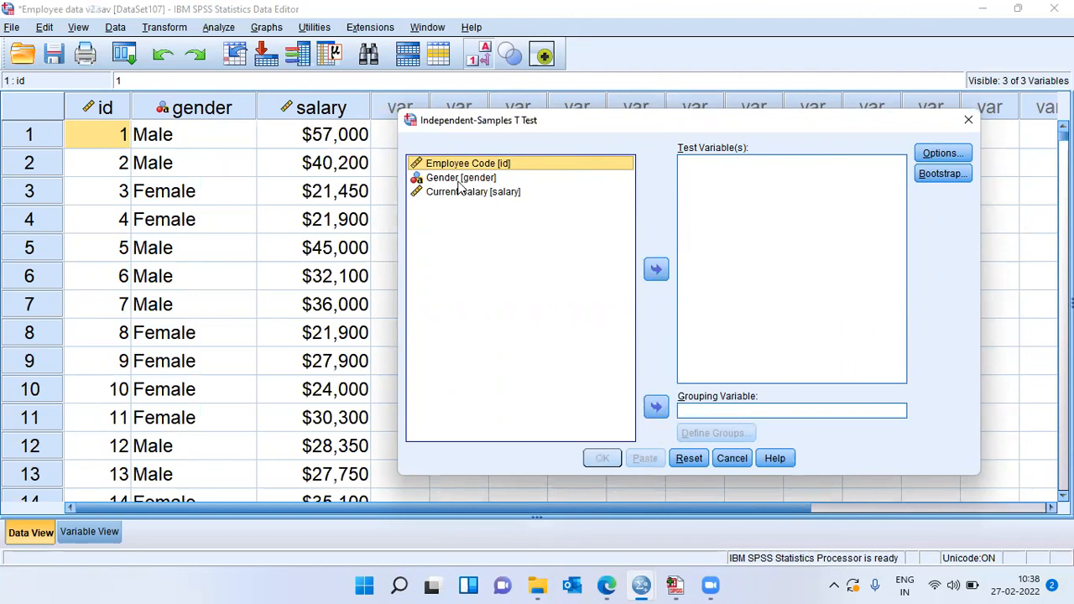
Assign Current Salary as the test variable and Gender as the grouping variable of the t-test.
click(433, 193)
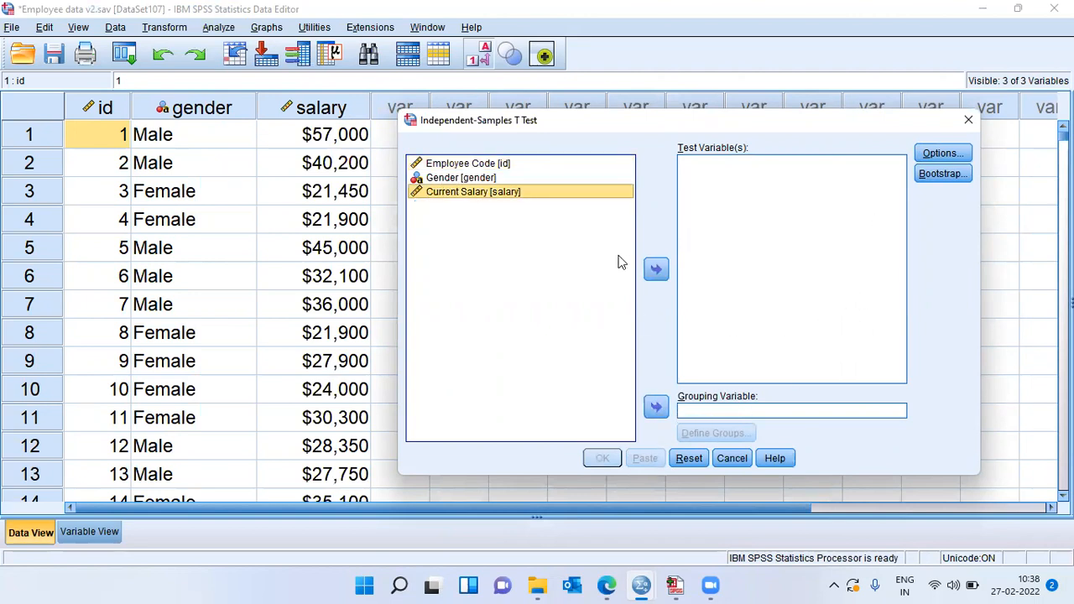
click(658, 272)
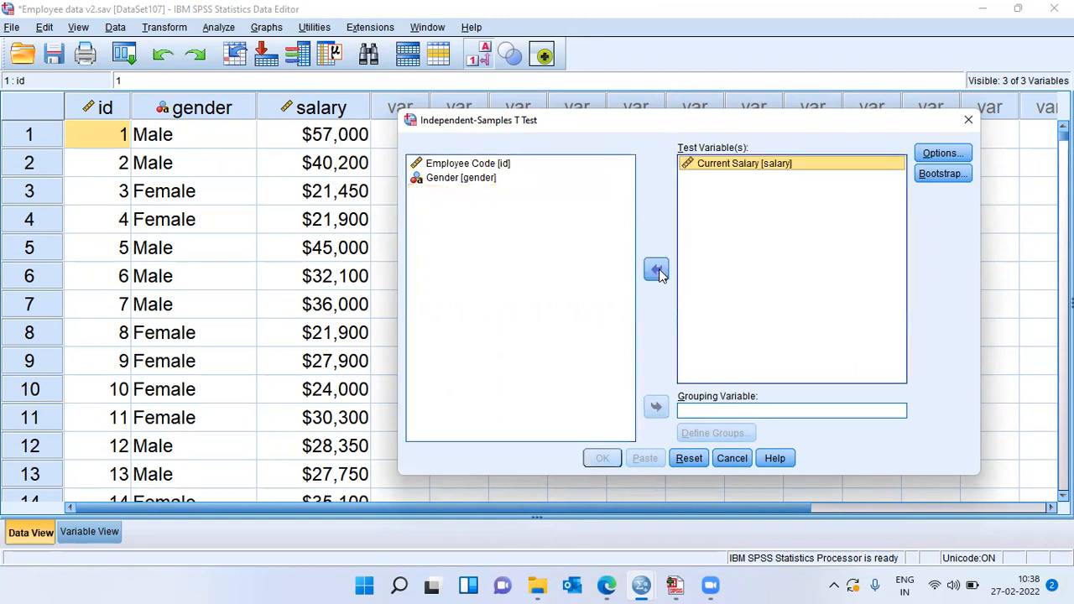
click(487, 180)
click(656, 406)
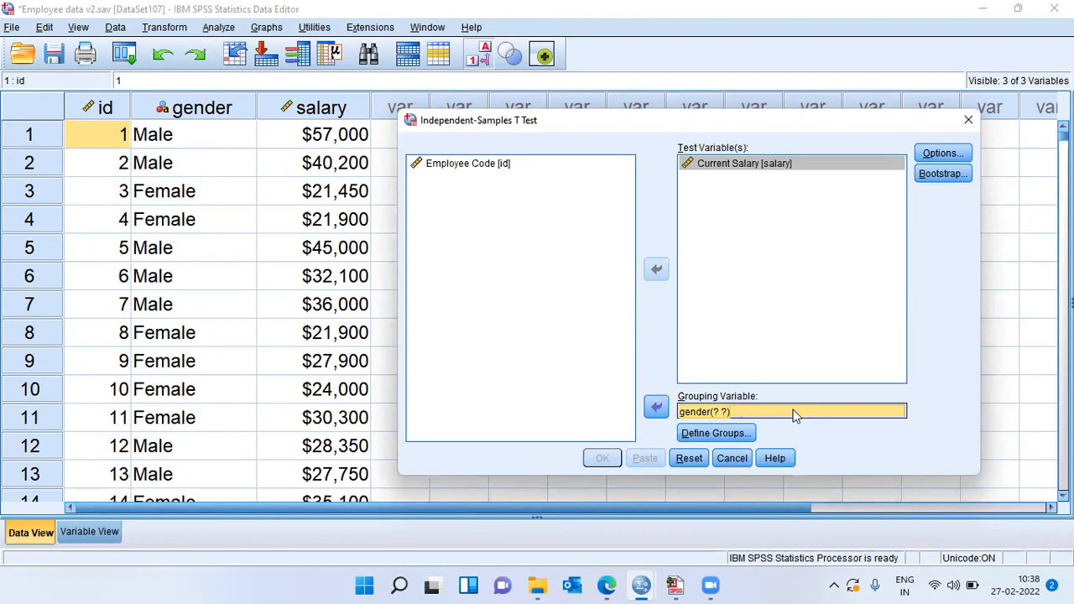
Define the gender groups with f as Group 1 and m as Group 2, and run the t-test.
click(712, 437)
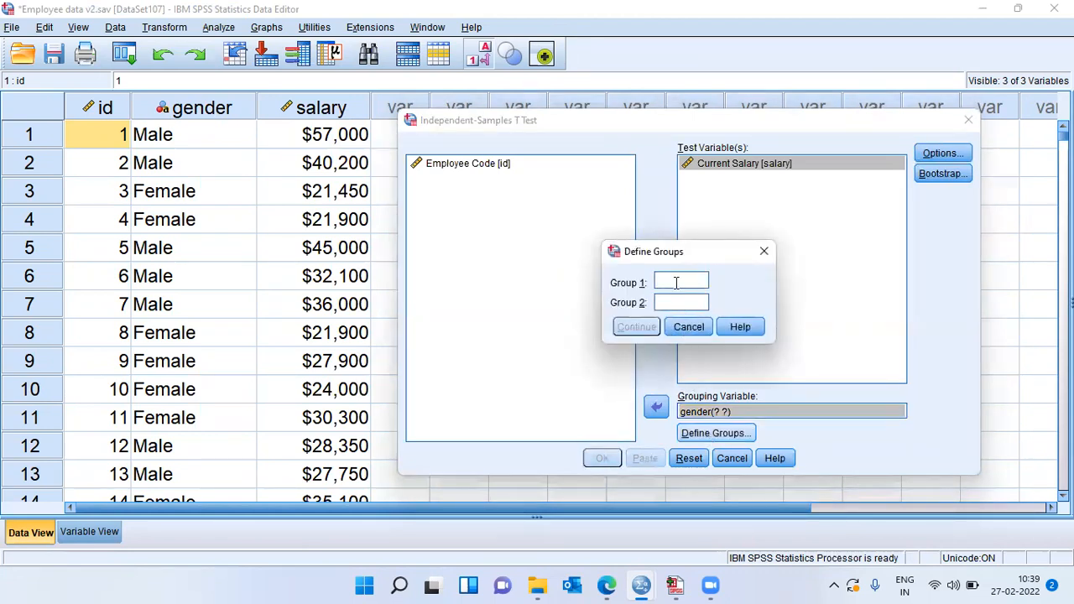
text(1)
click(673, 302)
text(m)
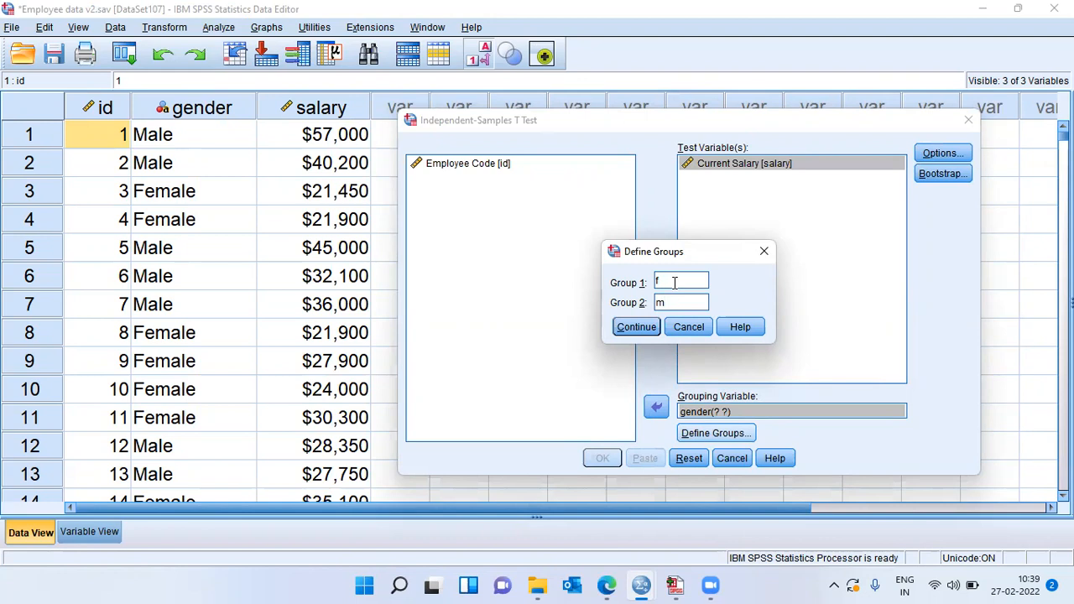
click(635, 330)
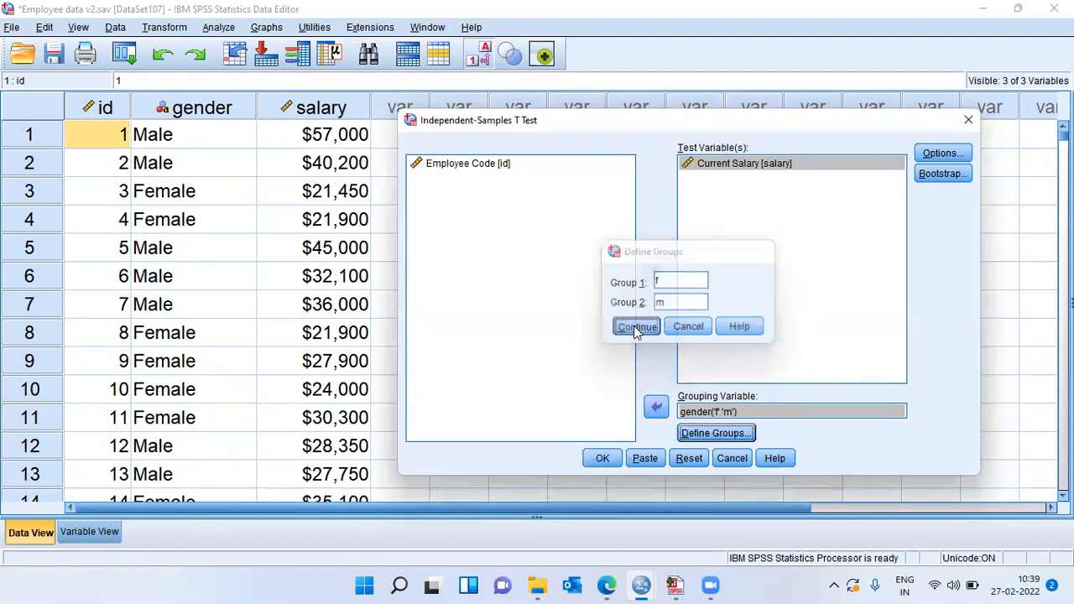
click(601, 459)
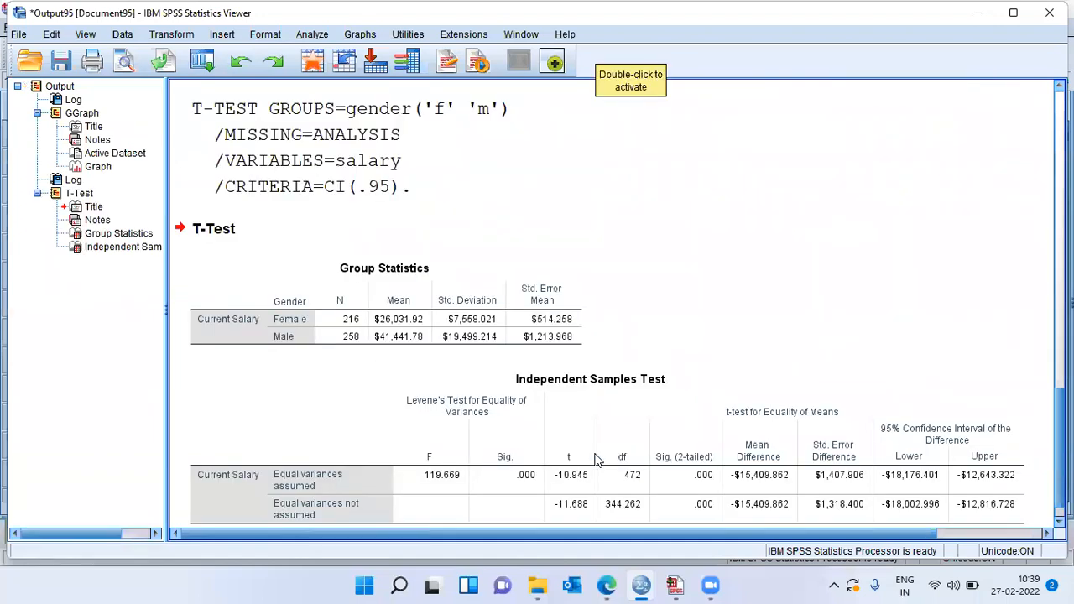
Review the mean and standard deviation per gender in the Group Statistics table and compare them with the boxplot above.
click(405, 335)
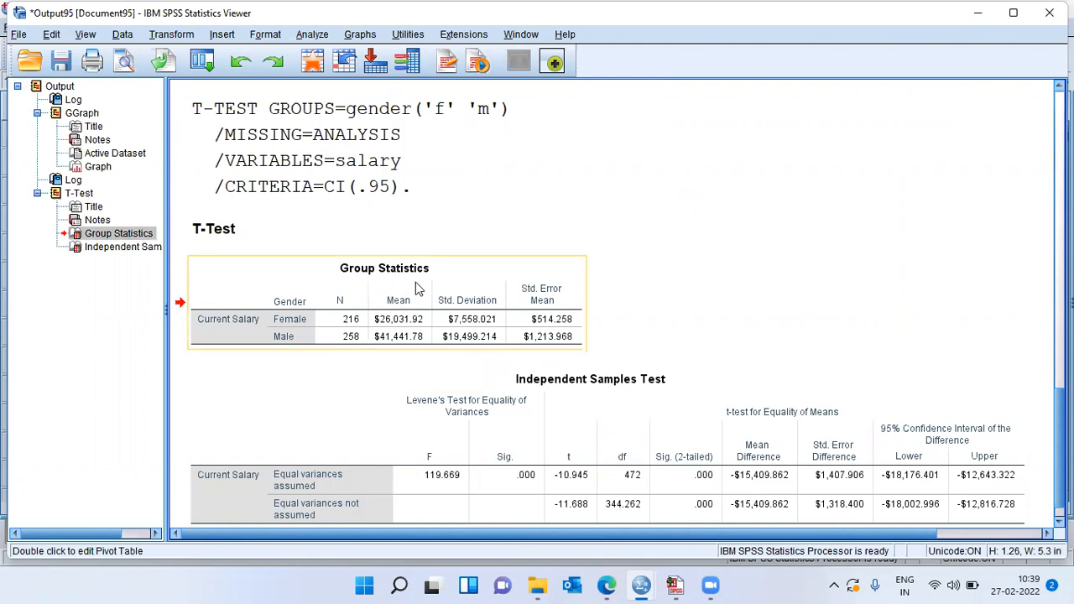
click(425, 395)
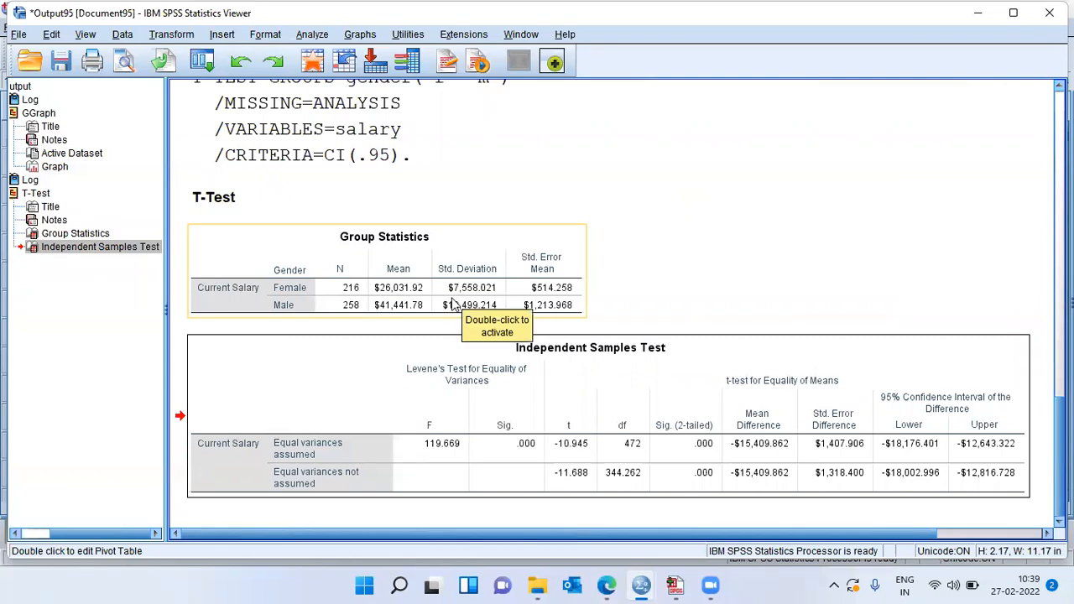
click(381, 311)
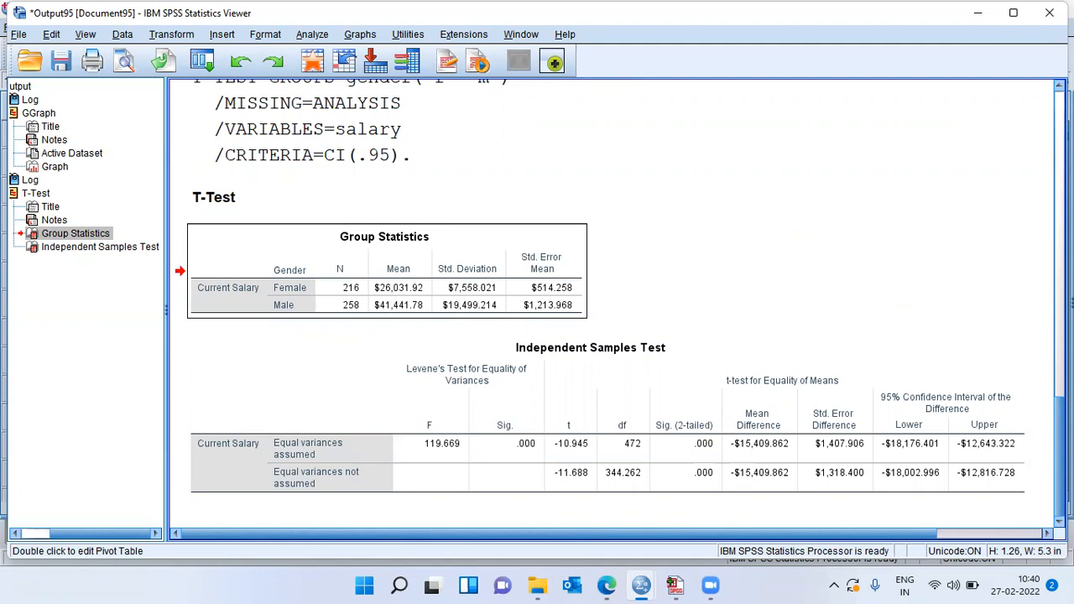
drag(1060, 457, 1059, 369)
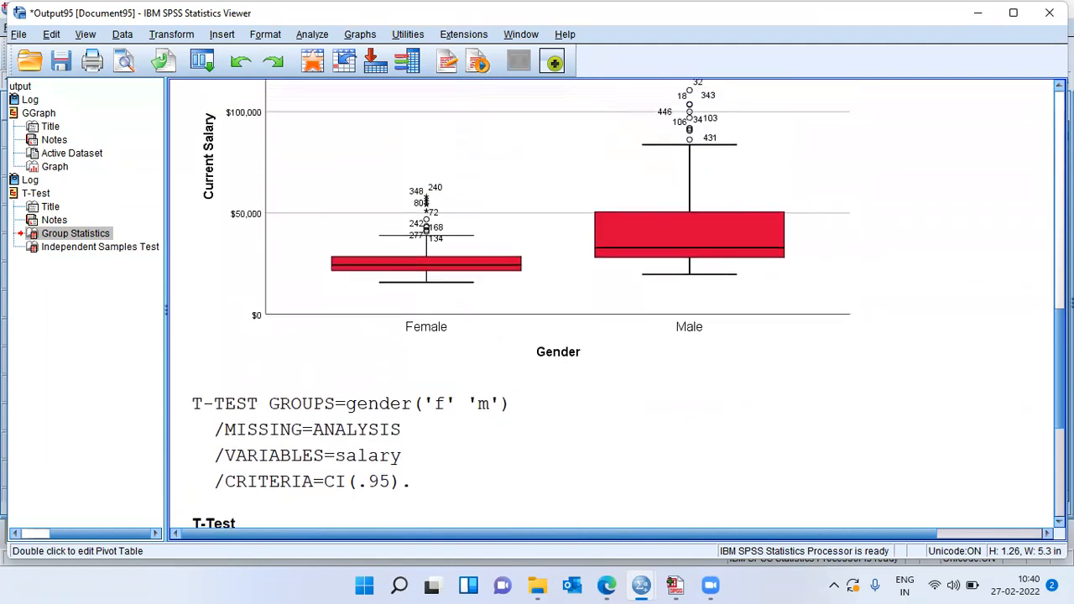
click(708, 264)
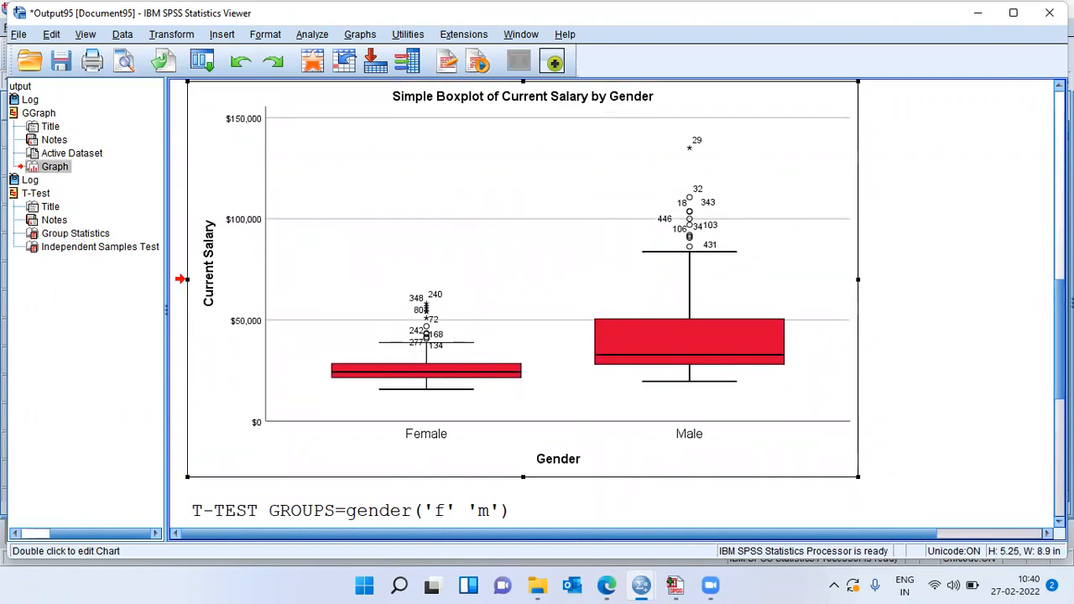
scroll(617, 303, down, 5)
scroll(608, 302, down, 1)
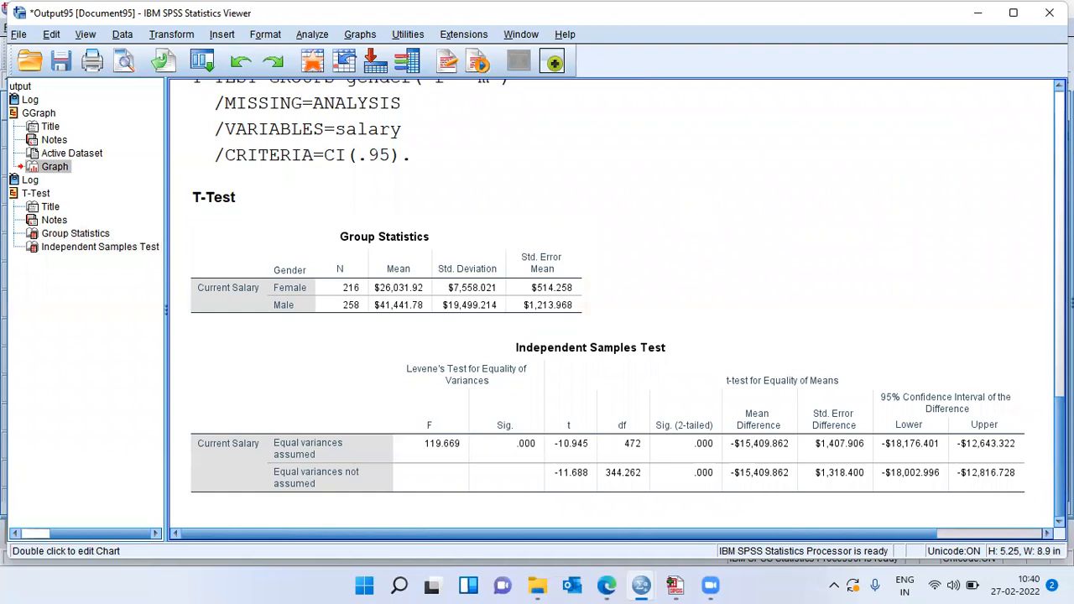
Examine the Independent Samples Test table: Levene's test F and significance, both equal-variance rows, and the t value with its two-tailed significance.
click(628, 473)
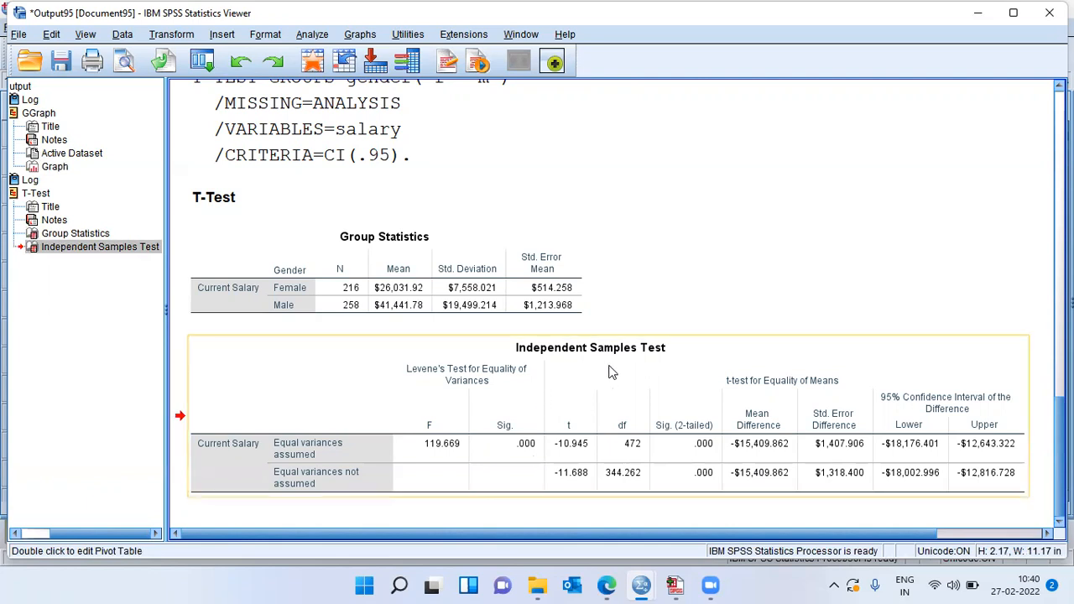
click(669, 370)
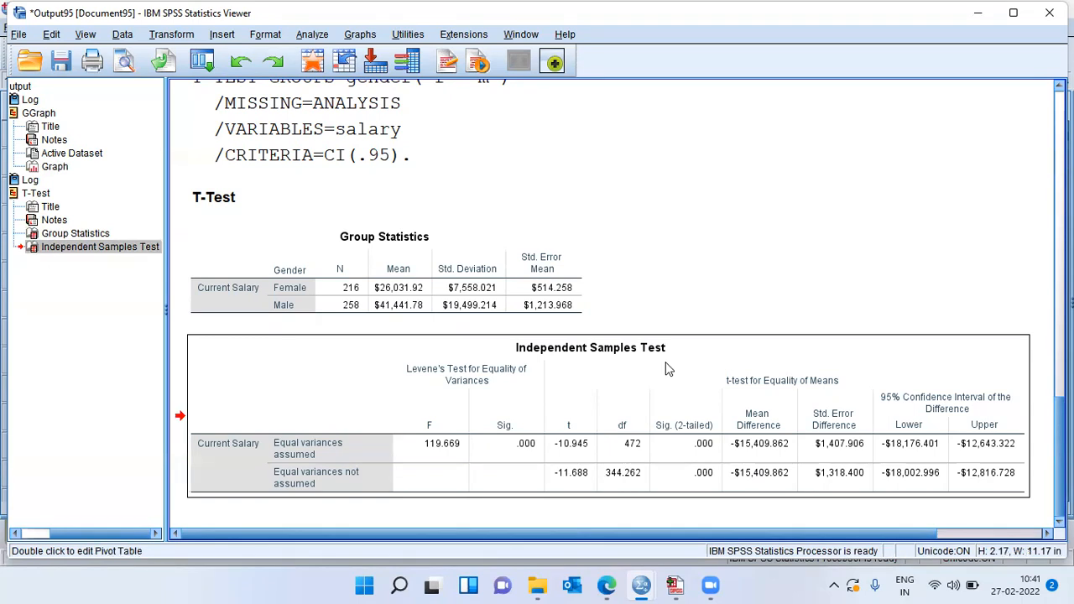
click(392, 455)
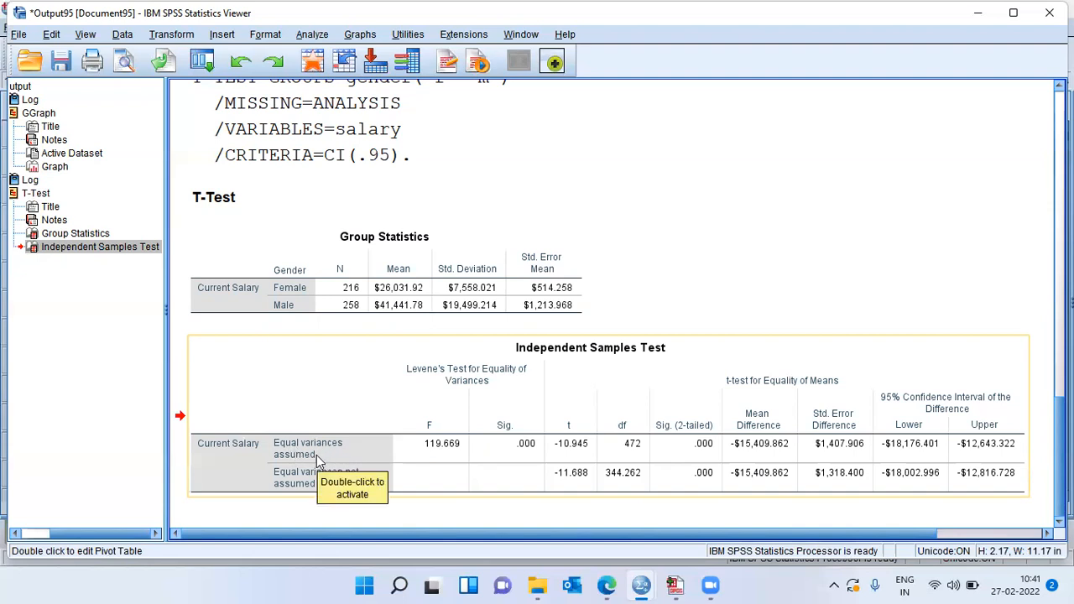
click(306, 479)
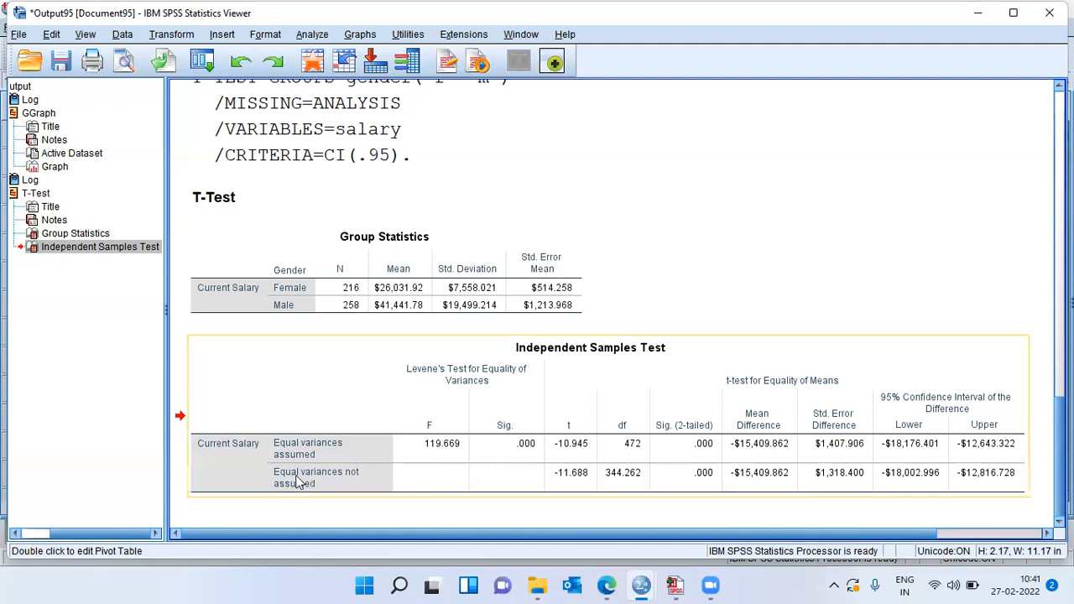
click(538, 491)
click(812, 348)
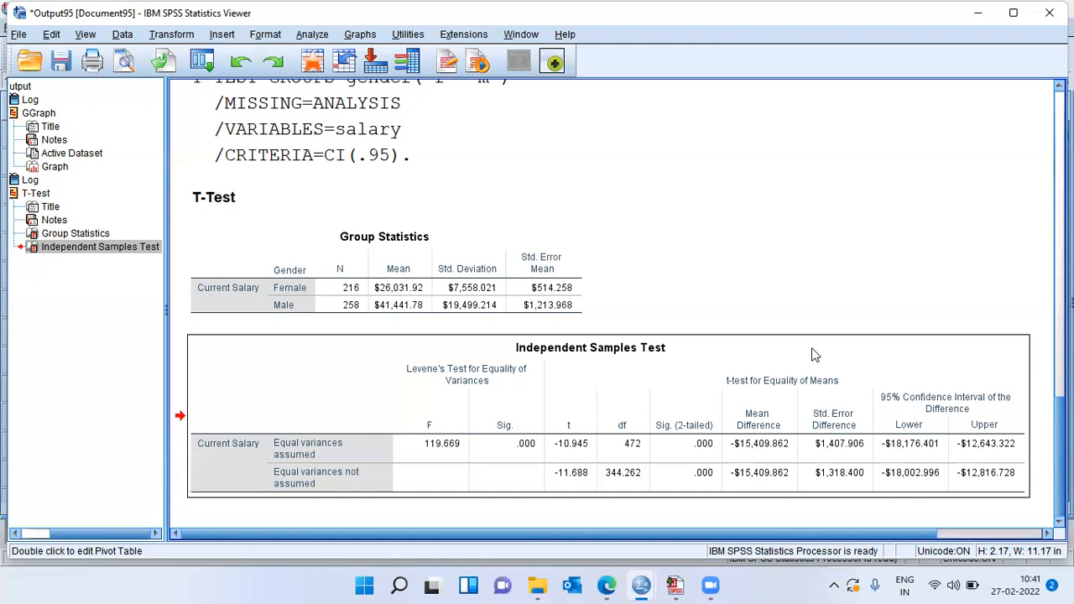
click(457, 402)
click(377, 422)
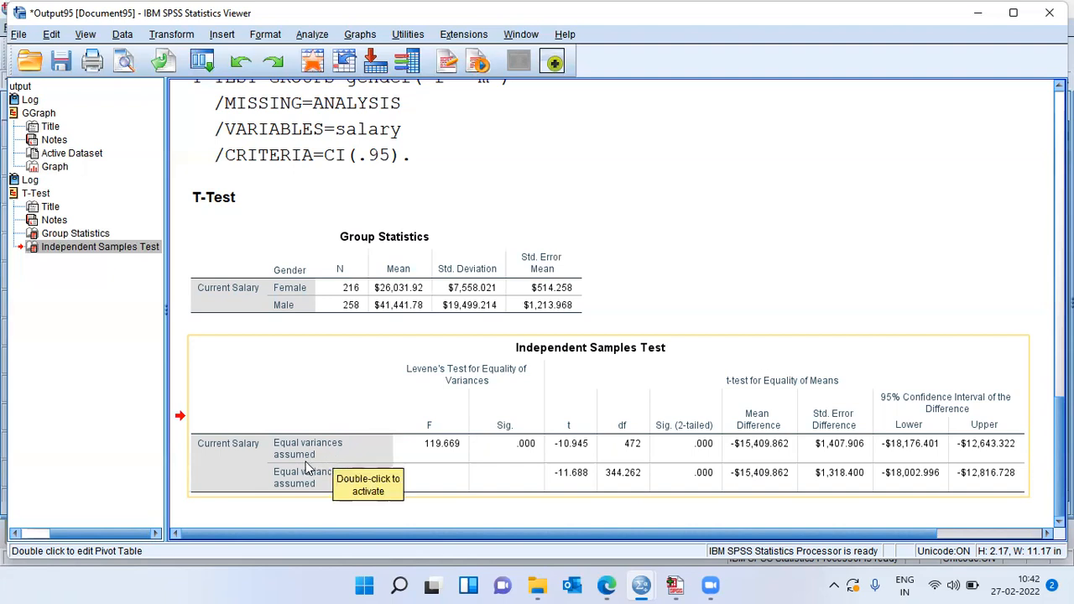
click(435, 462)
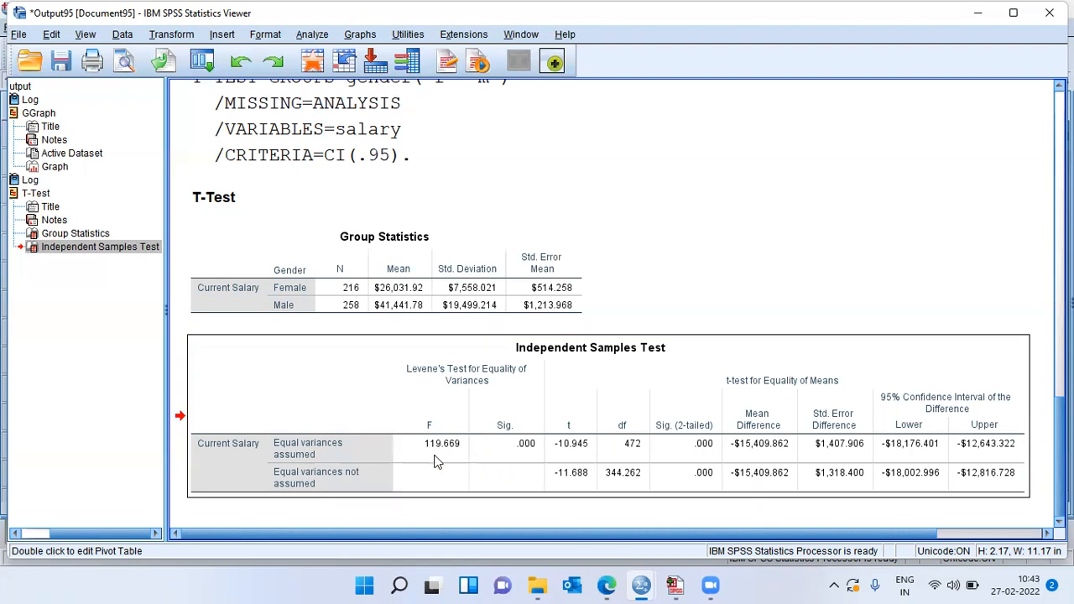
click(520, 453)
click(521, 456)
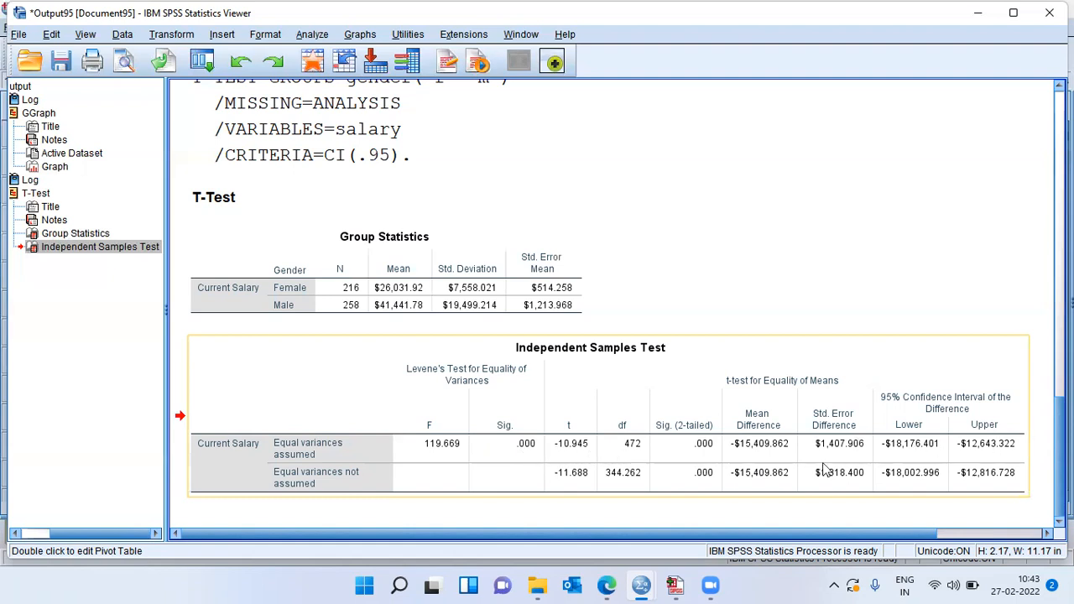
double_click(572, 450)
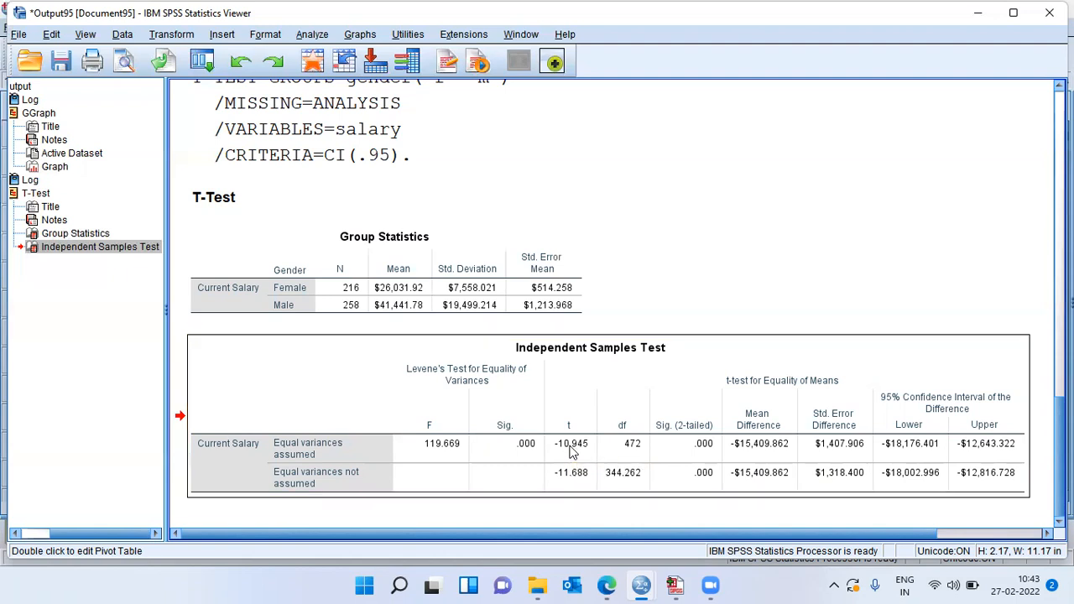
click(573, 452)
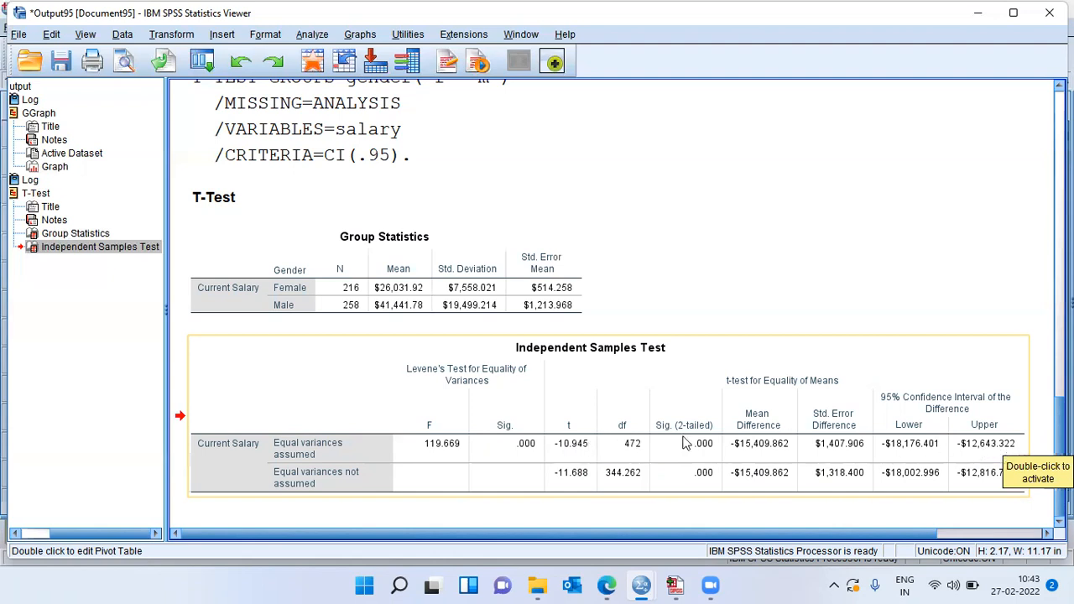
Compare the t values of the two equal-variance rows and read the two-tailed significance for equal variances not assumed.
double_click(579, 445)
click(579, 443)
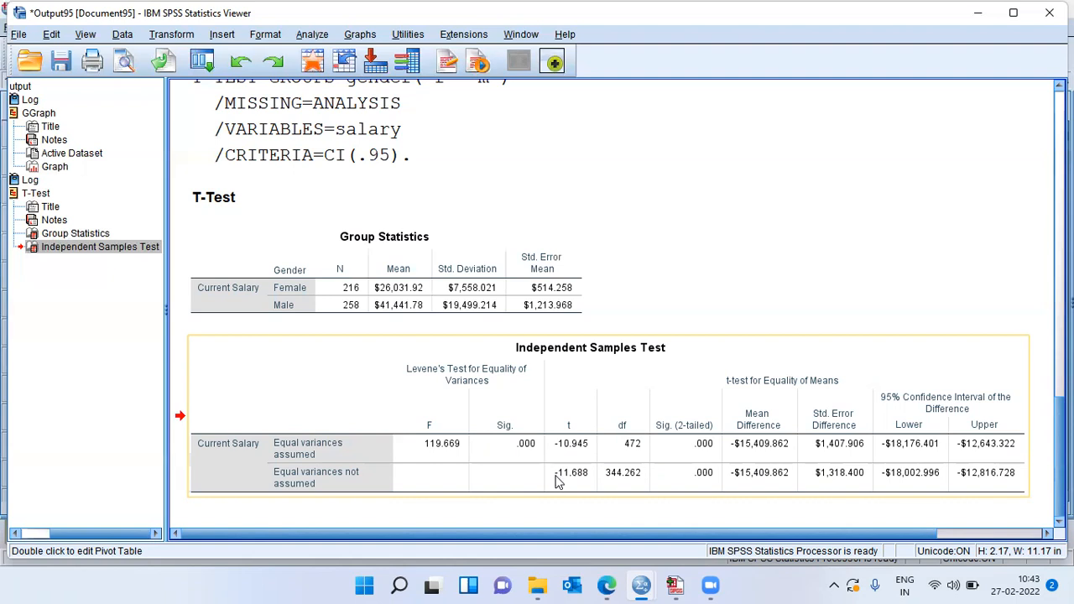
double_click(326, 488)
click(319, 483)
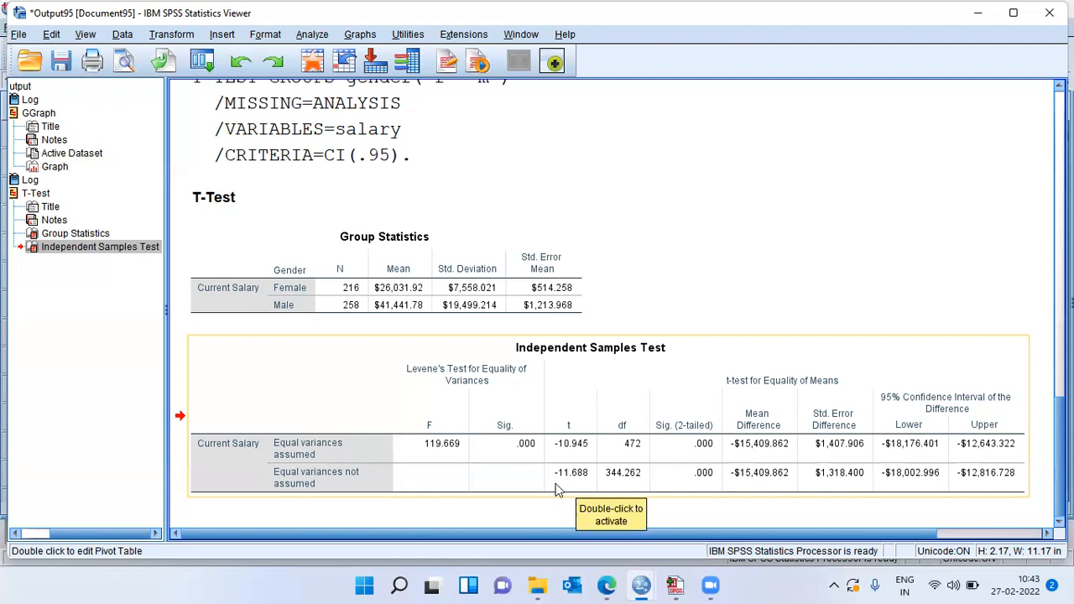
double_click(582, 480)
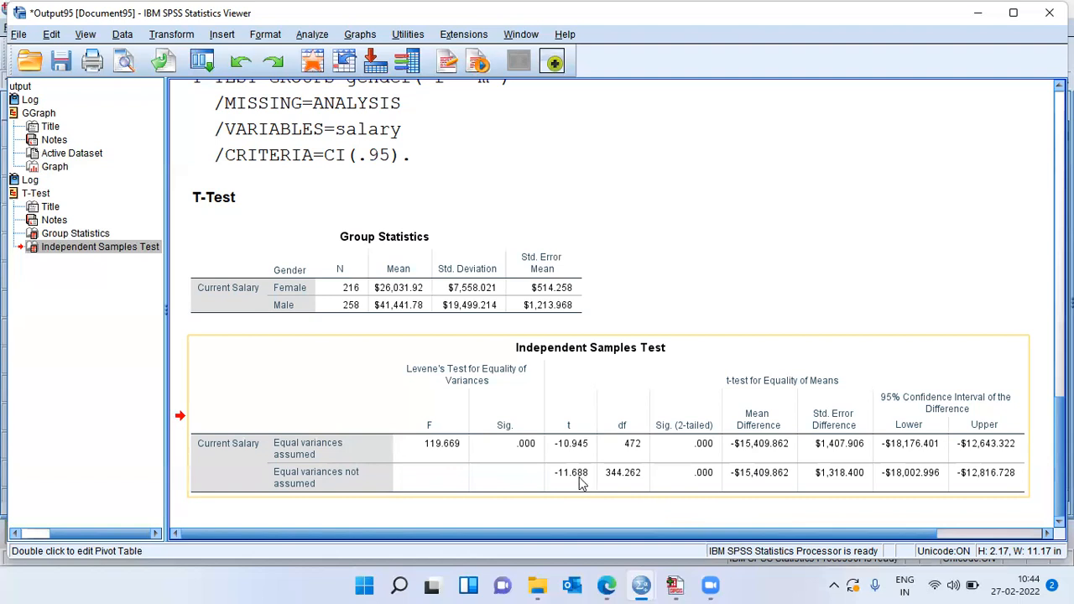
click(707, 496)
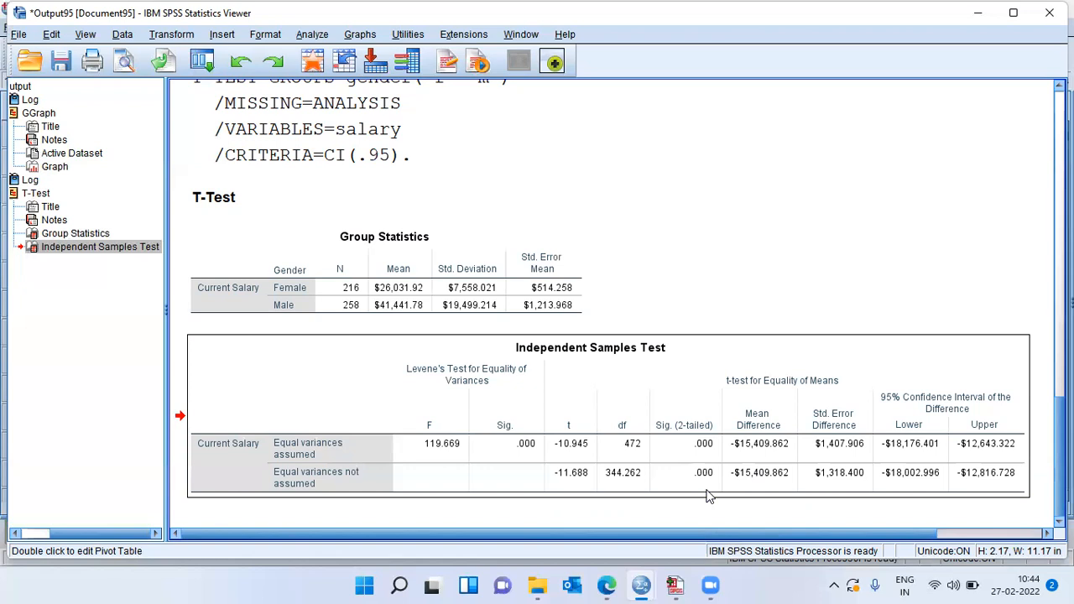
Compare the mean difference with the female and male means in Group Statistics, and examine its 95% confidence interval limits.
click(777, 439)
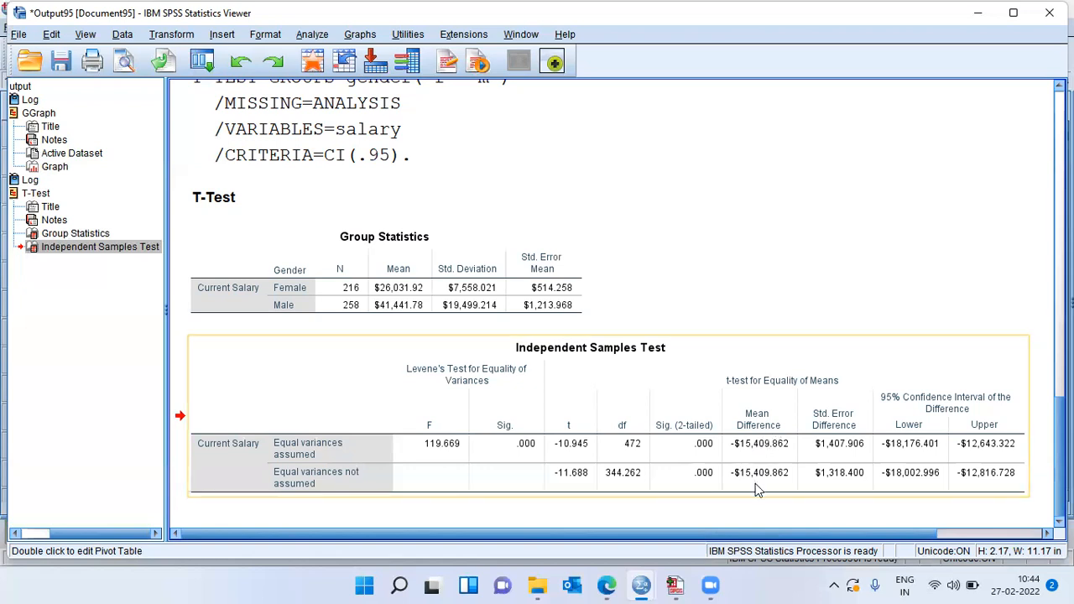
click(385, 313)
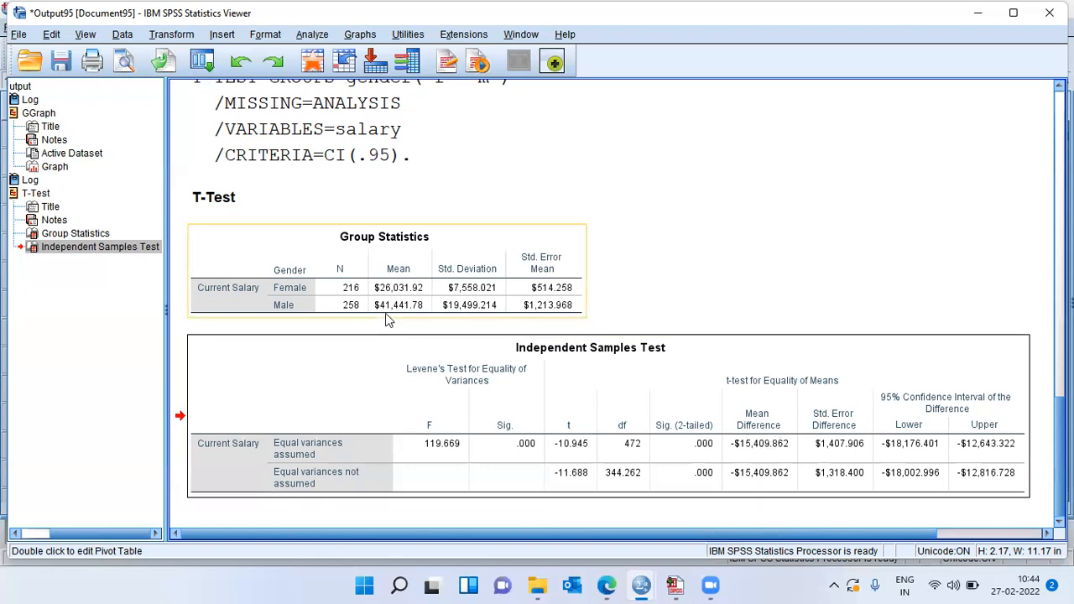
click(389, 289)
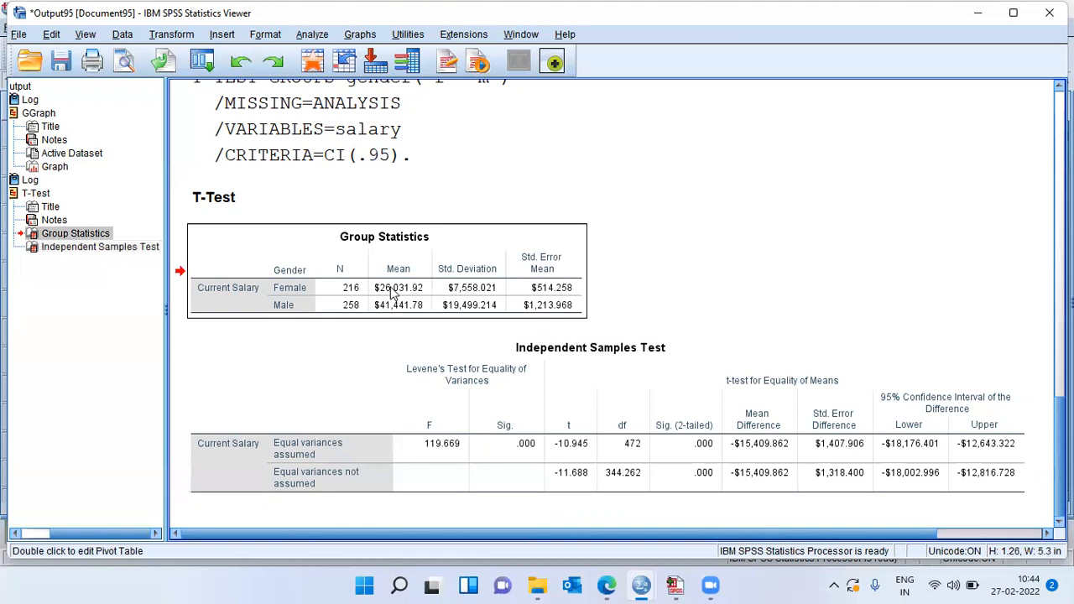
click(374, 328)
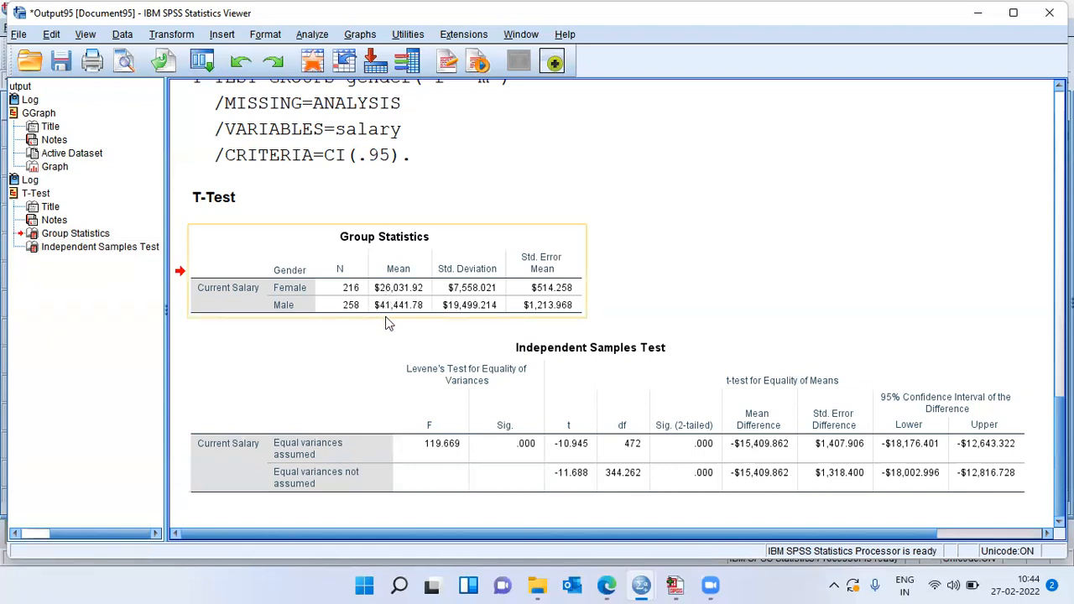
click(774, 491)
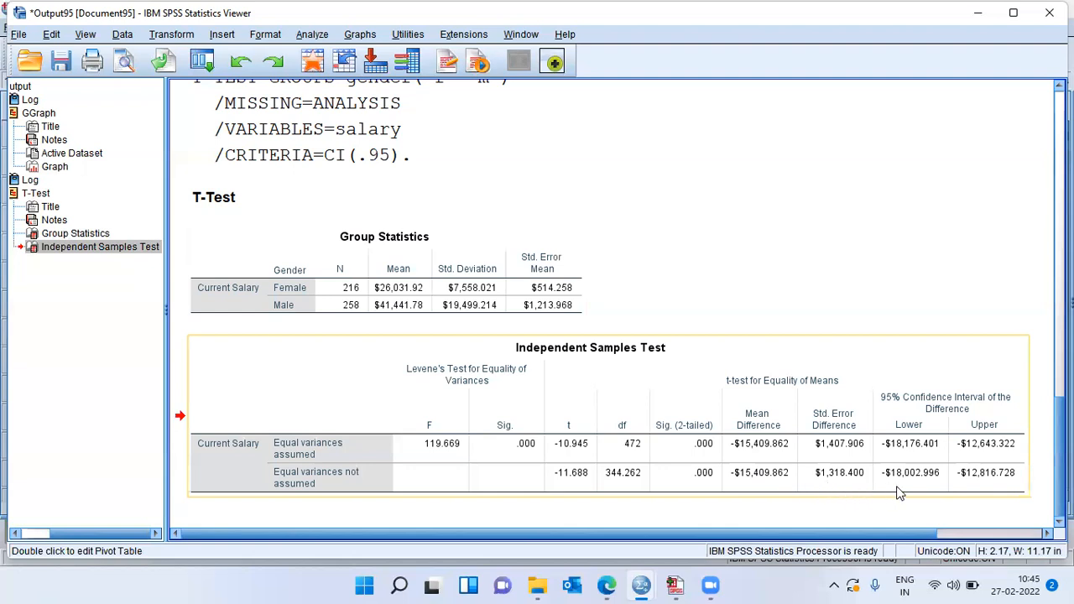
click(739, 484)
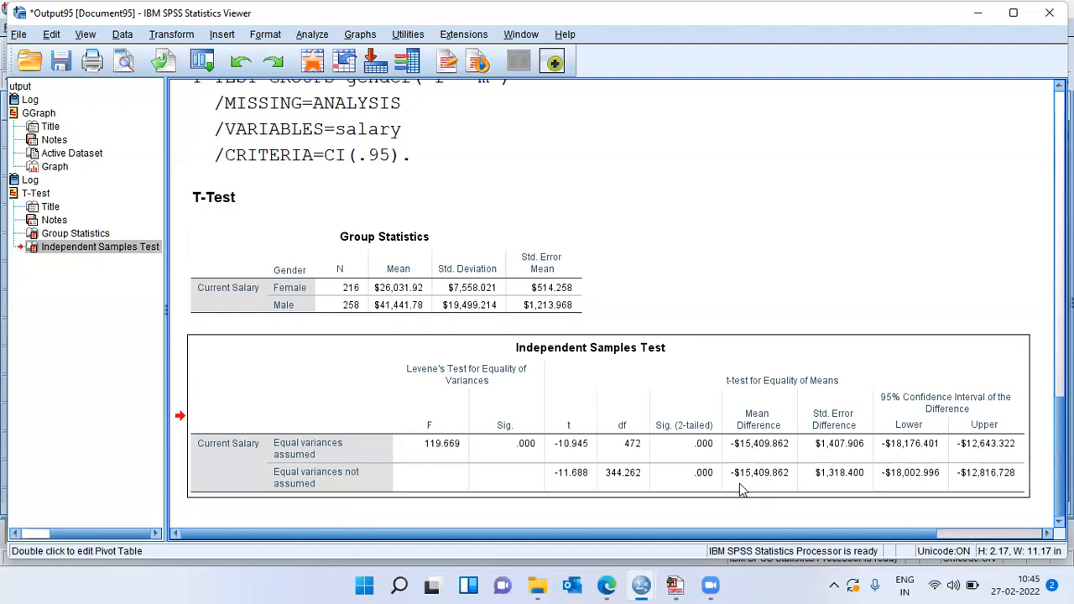
click(901, 487)
click(967, 488)
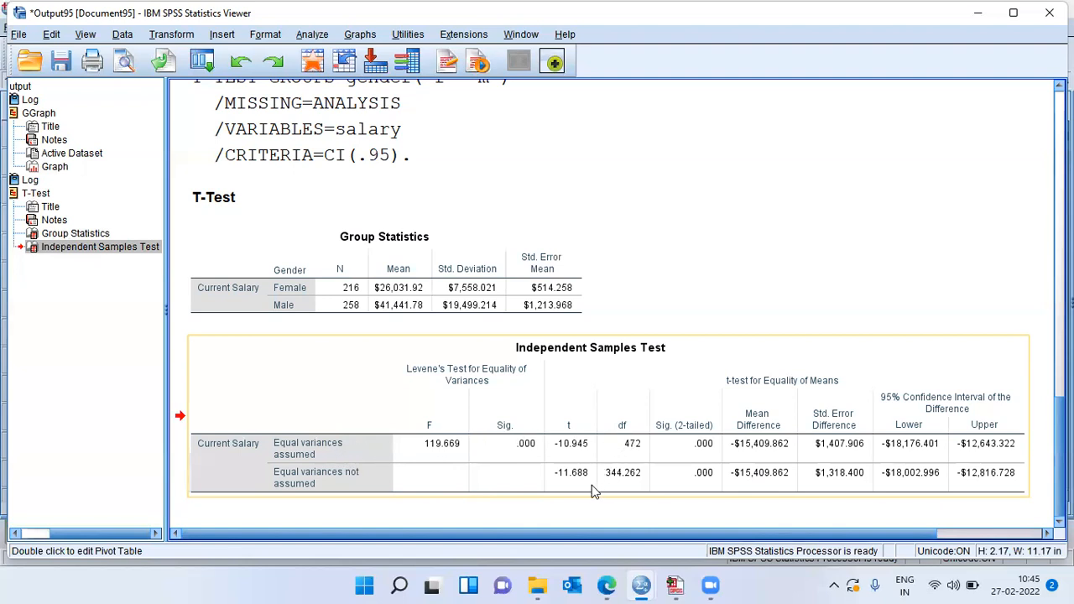
Recheck Levene's test significance to decide which equal-variance row applies, and examine the t value and two-tailed significance.
click(544, 517)
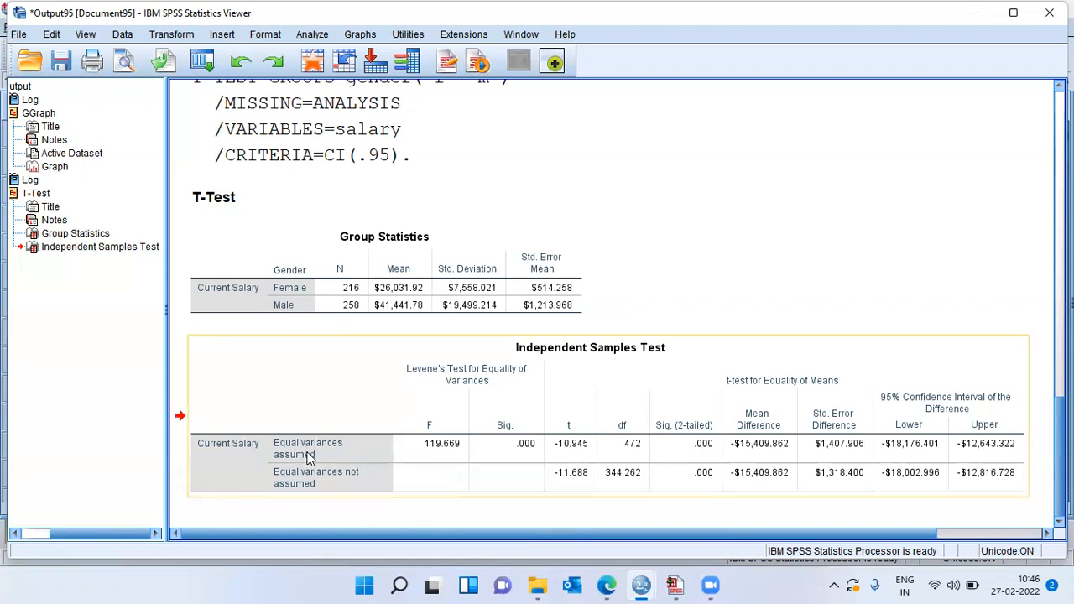
click(531, 457)
double_click(529, 456)
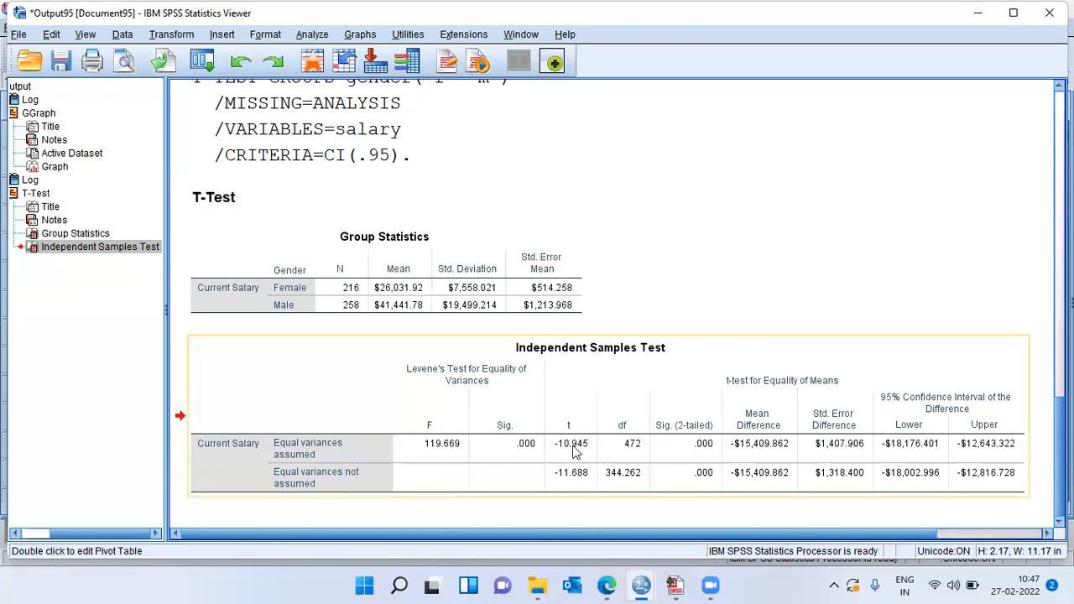
click(716, 453)
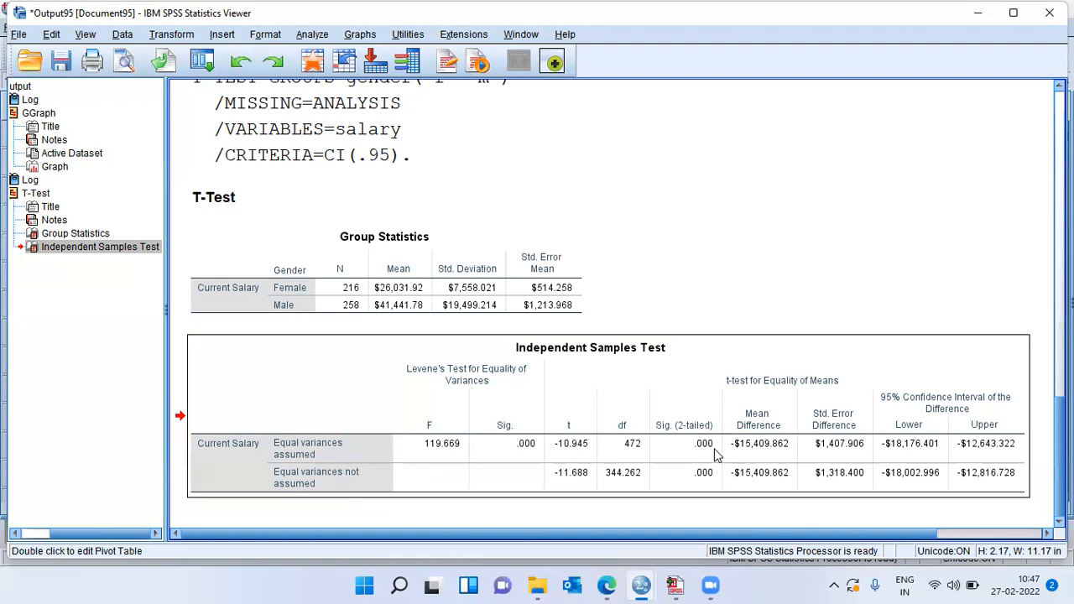
click(531, 459)
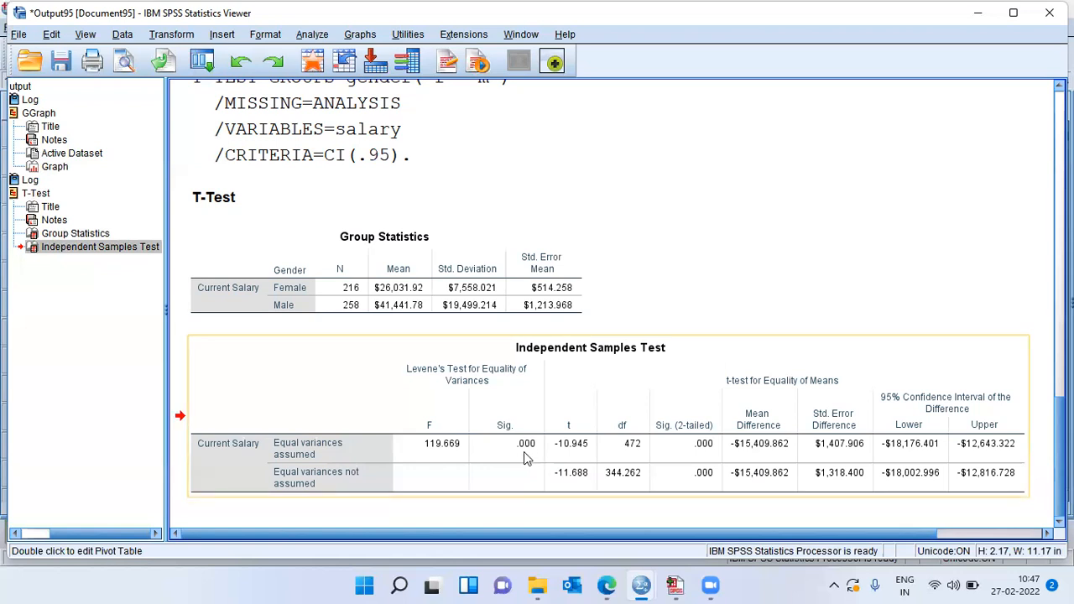
click(522, 458)
click(530, 455)
click(673, 487)
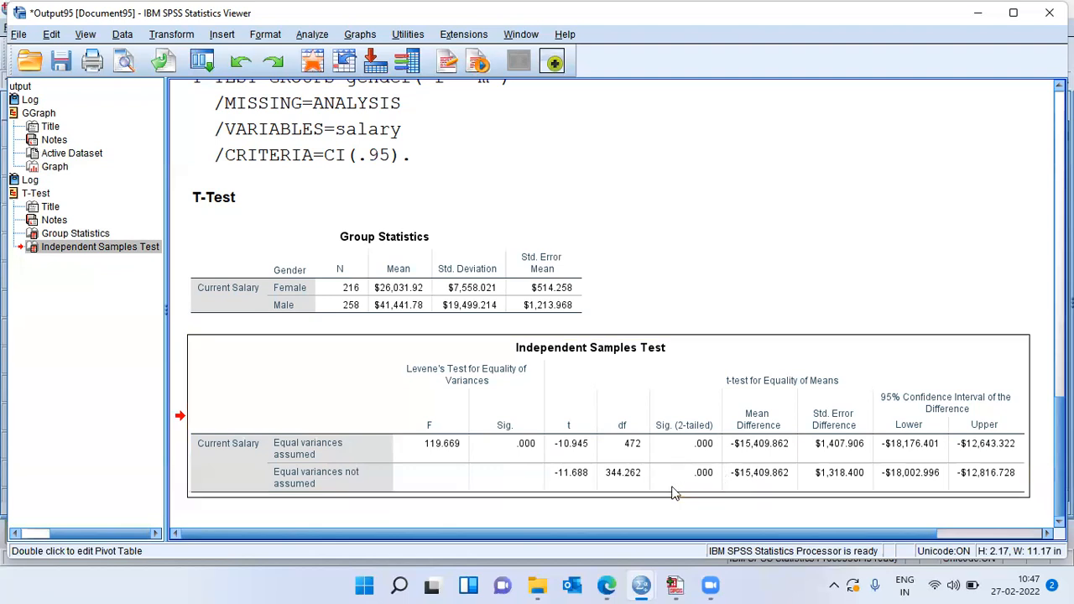